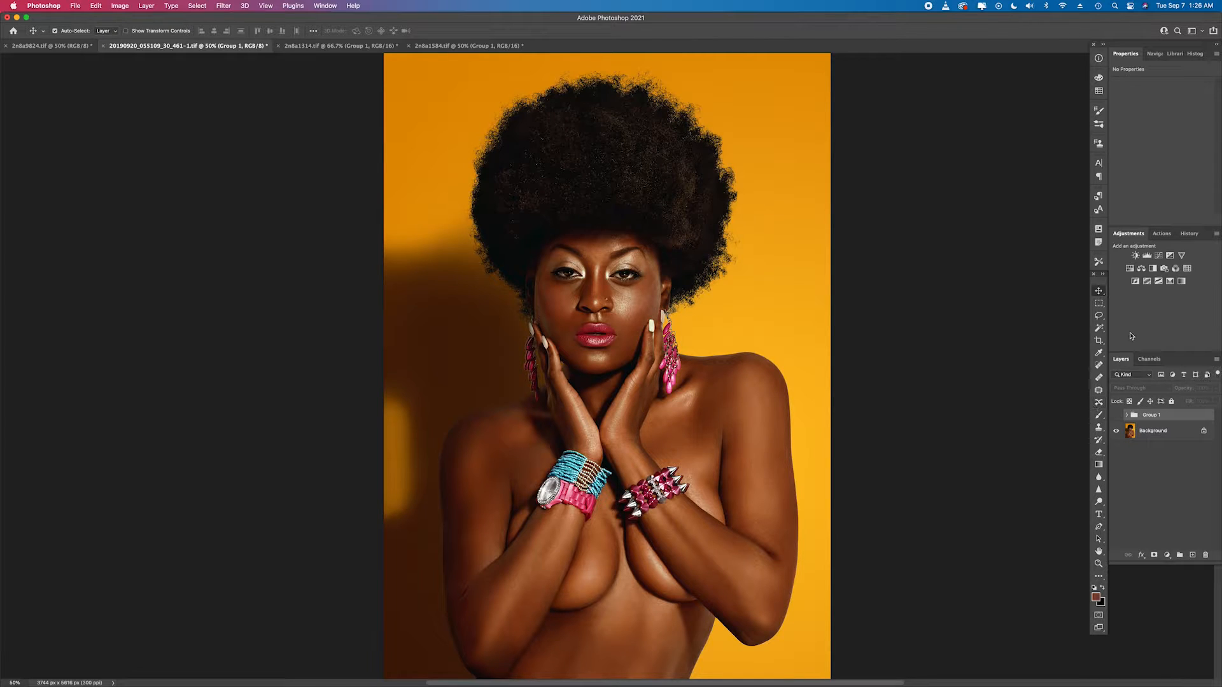
Step: Add two Black & White adjustment layers above Group 1, hide the upper one and select the lower one
click(1152, 270)
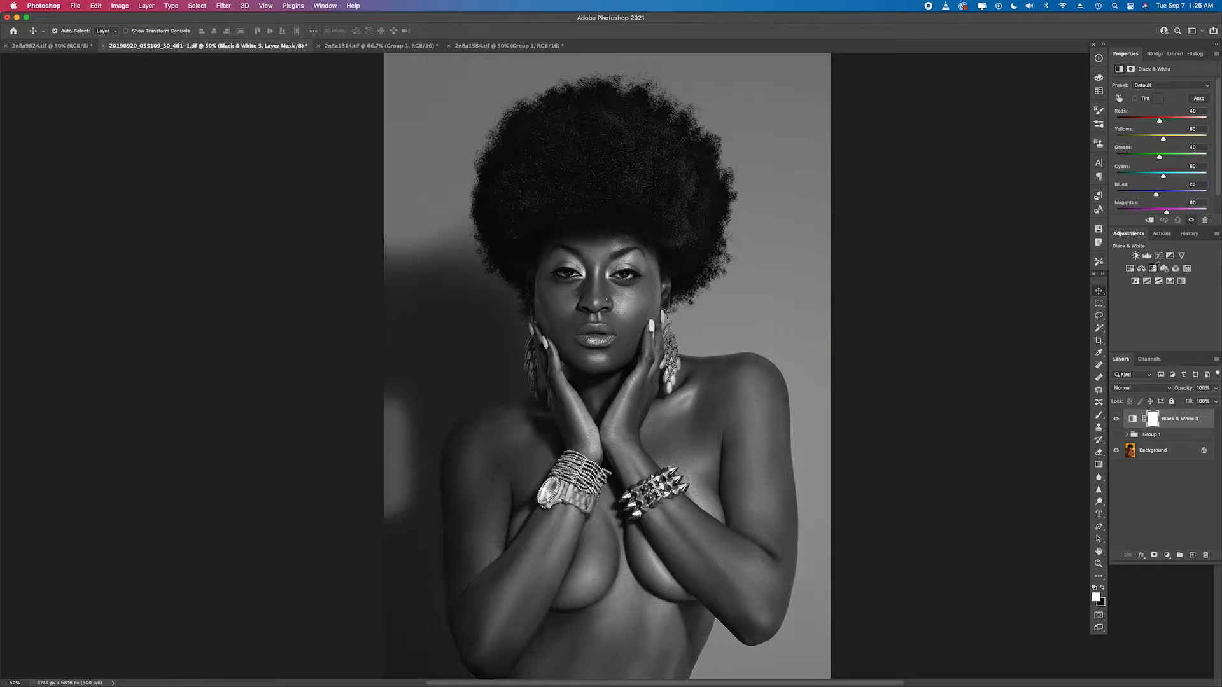
click(1153, 269)
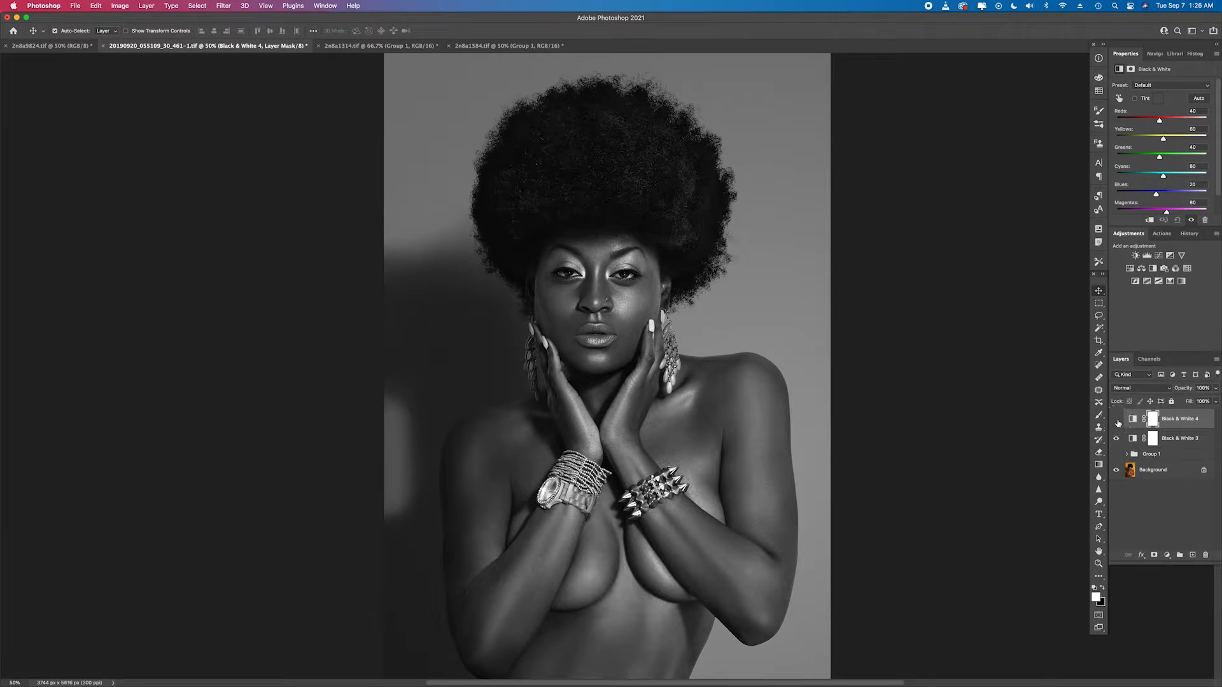
click(1117, 420)
click(1136, 440)
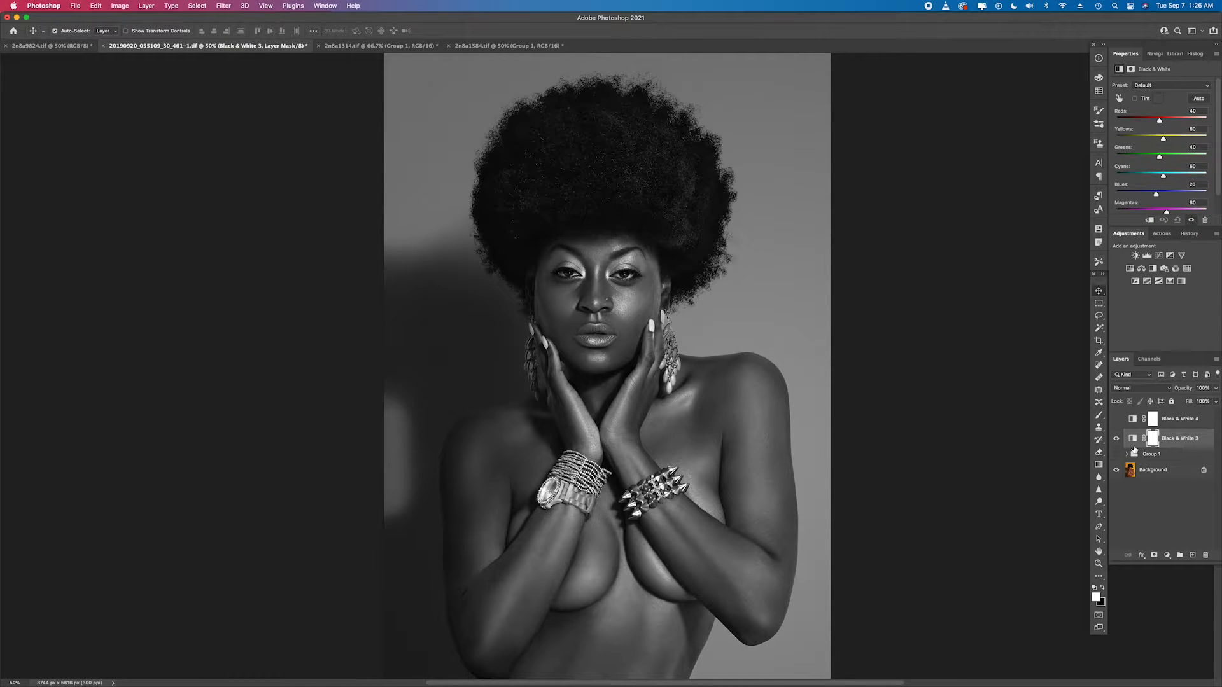
click(1115, 439)
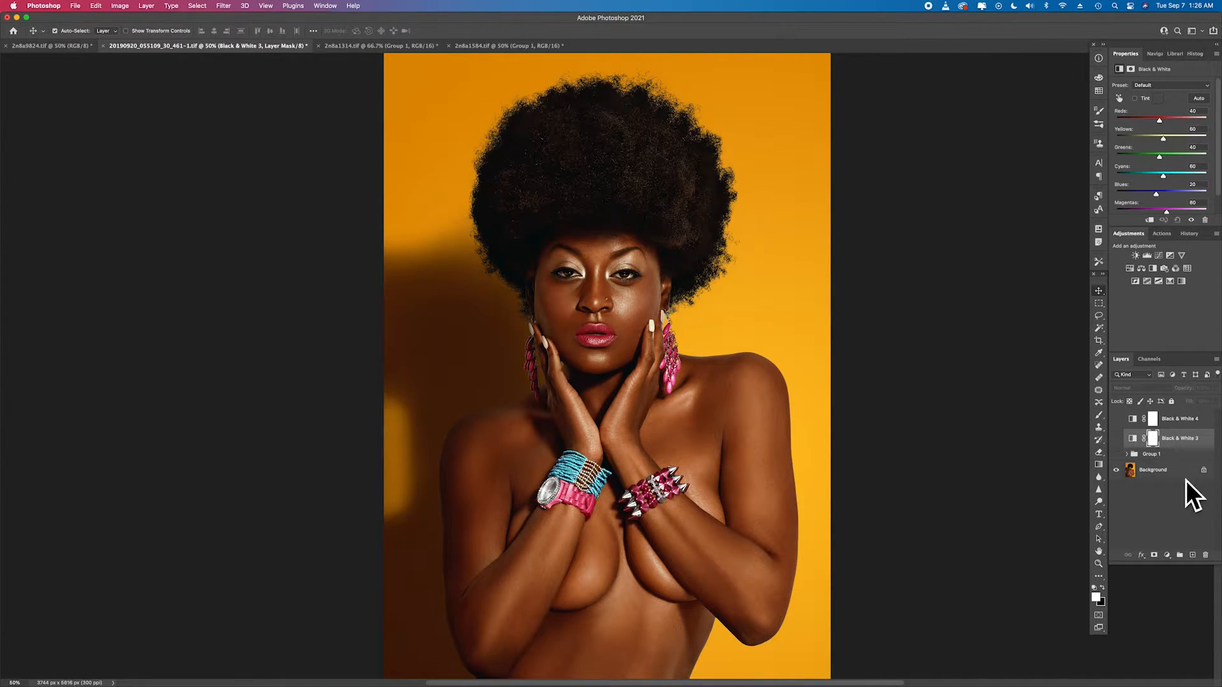
click(1116, 439)
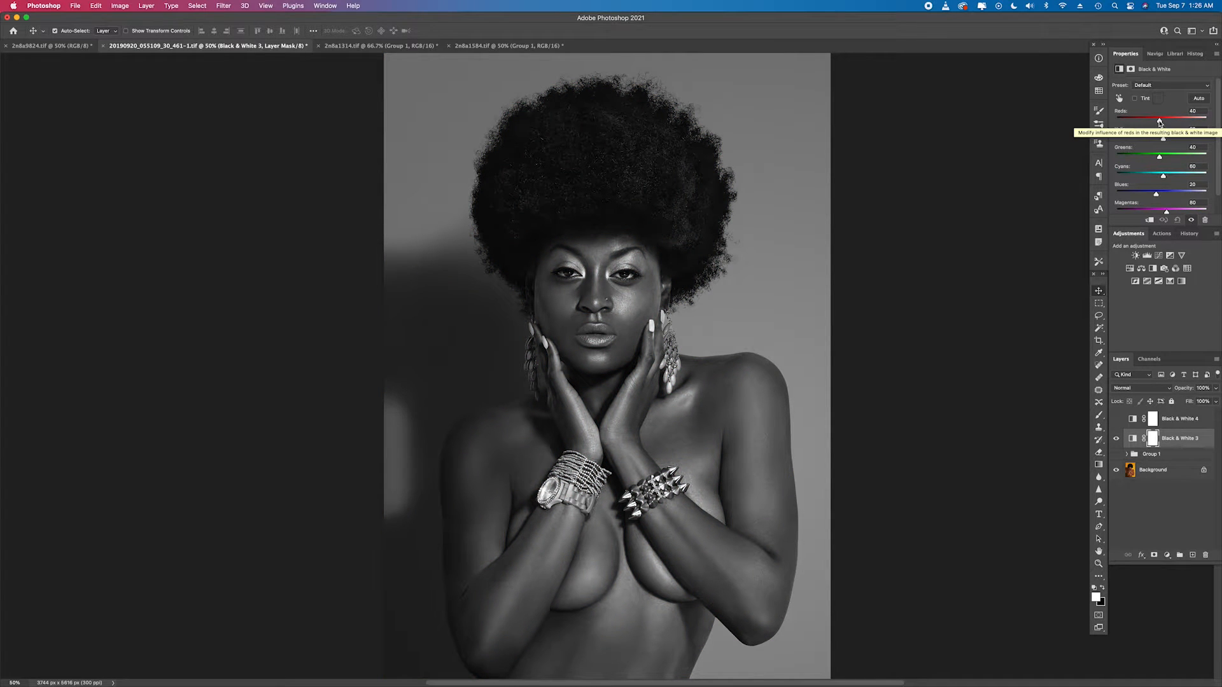
Step: In the lower Black & White layer, set Reds to 32, Yellows to 53, Cyans to 16, Blues to -13 and Magentas to 113
drag(1159, 123, 1154, 123)
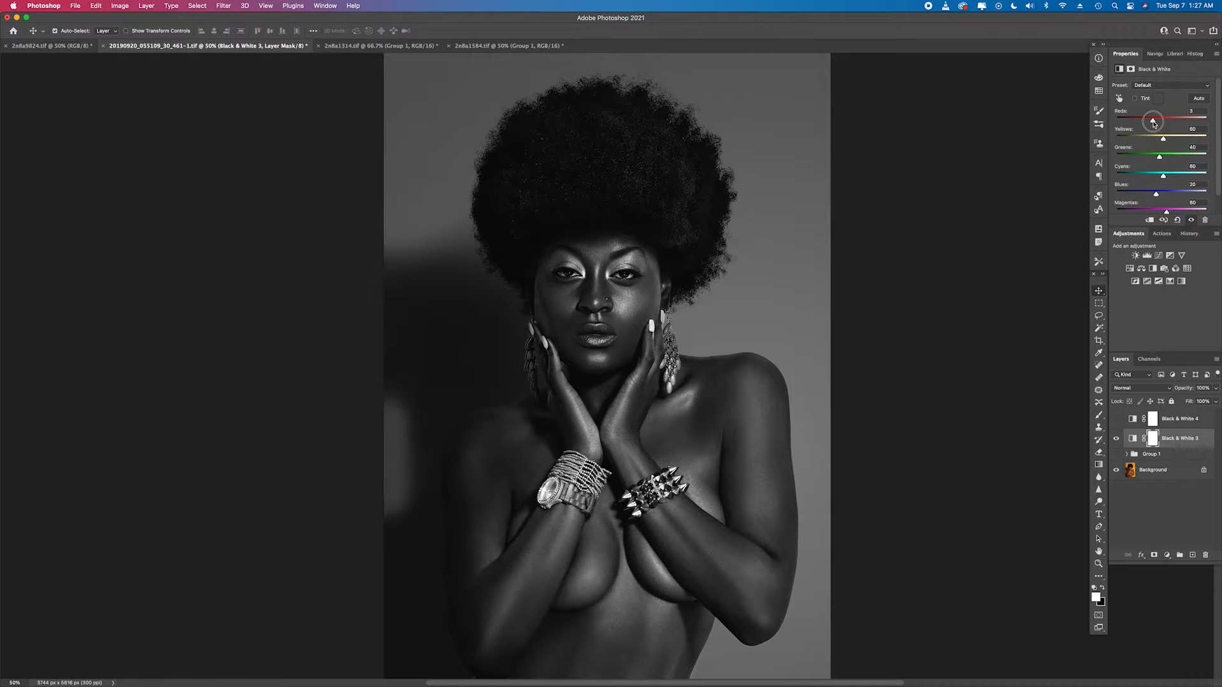
drag(1153, 123, 1157, 124)
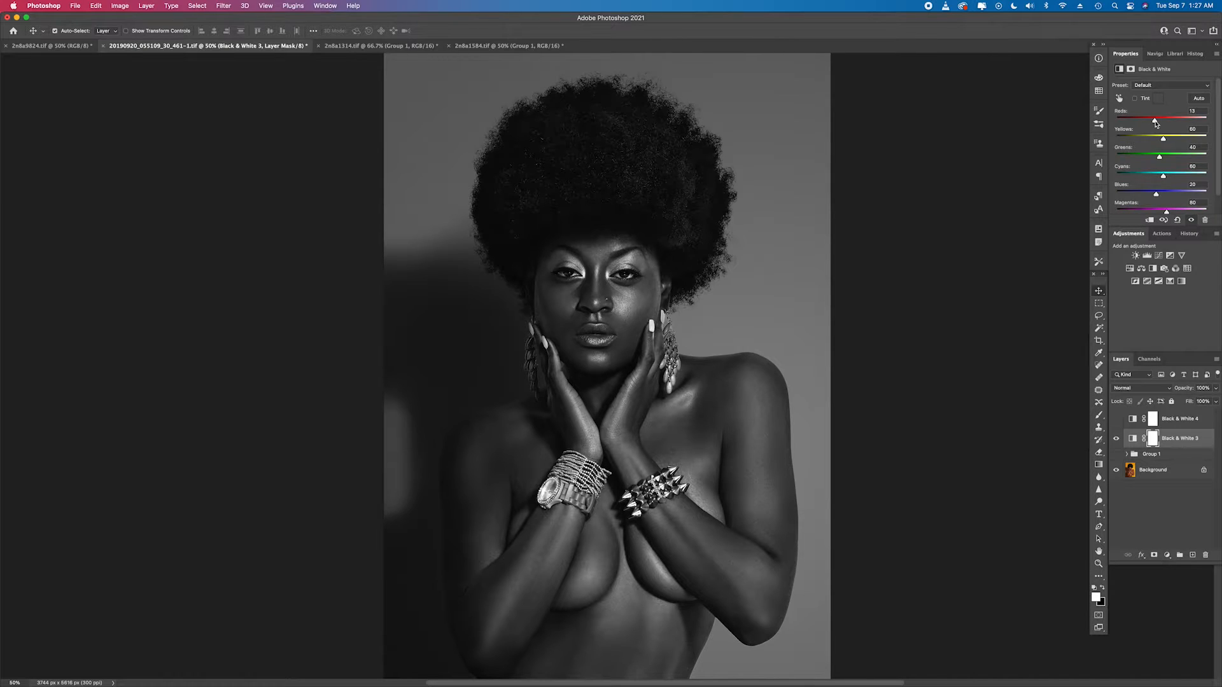
drag(1156, 123, 1157, 123)
drag(1157, 123, 1157, 124)
drag(1165, 140, 1163, 141)
drag(1163, 141, 1162, 141)
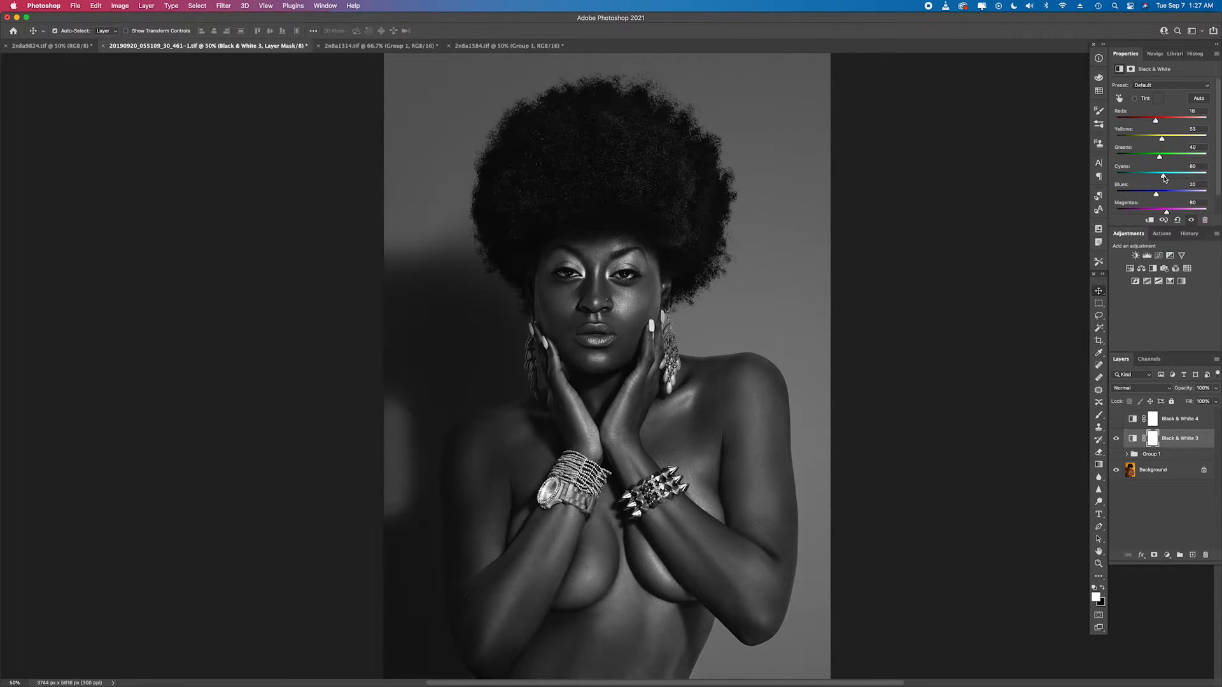
drag(1163, 176, 1176, 214)
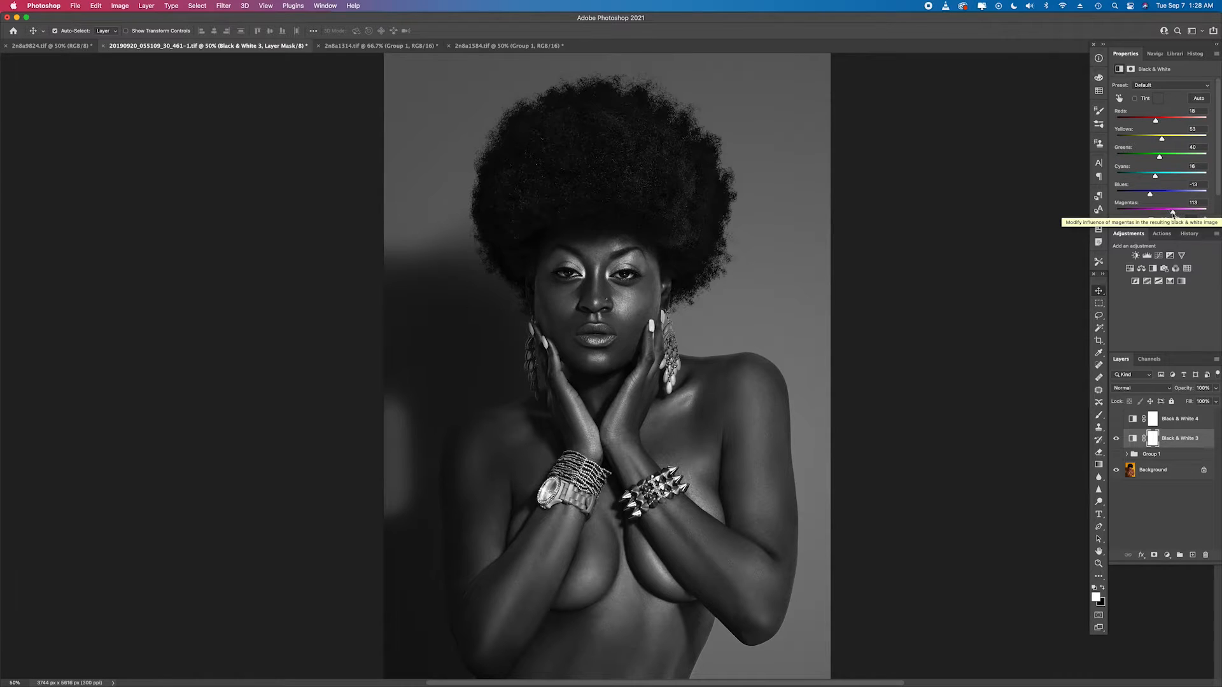
click(1157, 121)
drag(1156, 121, 1158, 122)
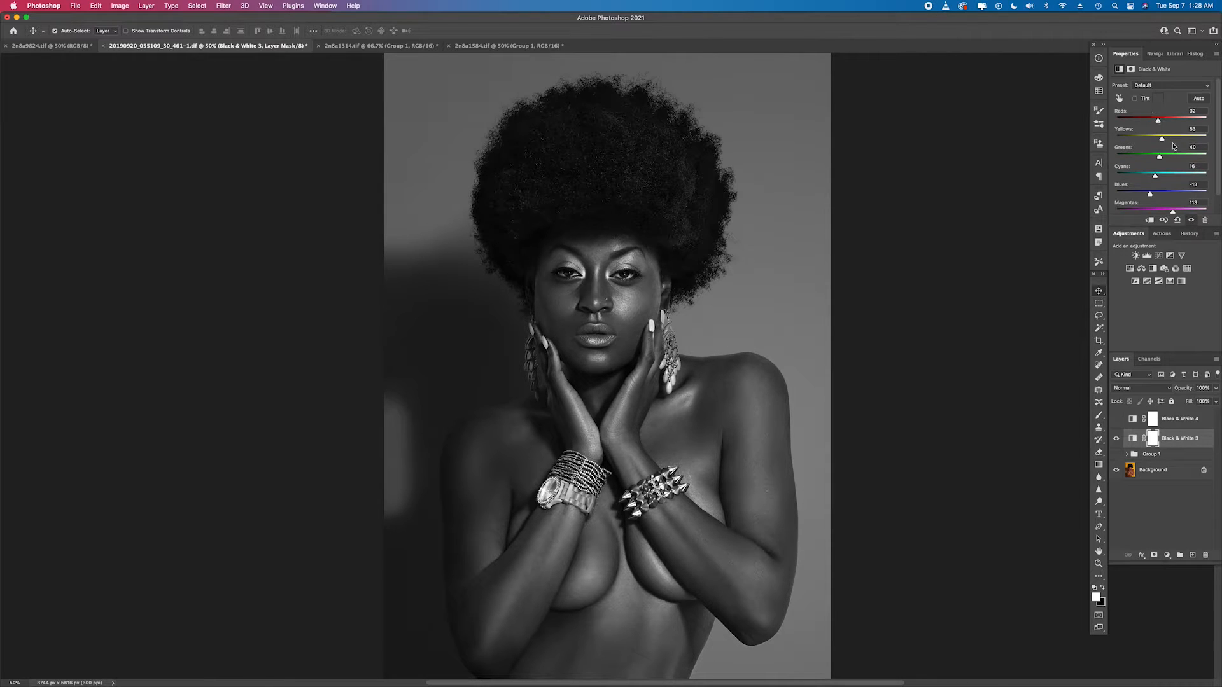
Step: Compare the portrait with and without the lower Black & White layer, and its current settings against the previous state
click(1117, 440)
click(1117, 440)
click(1117, 440)
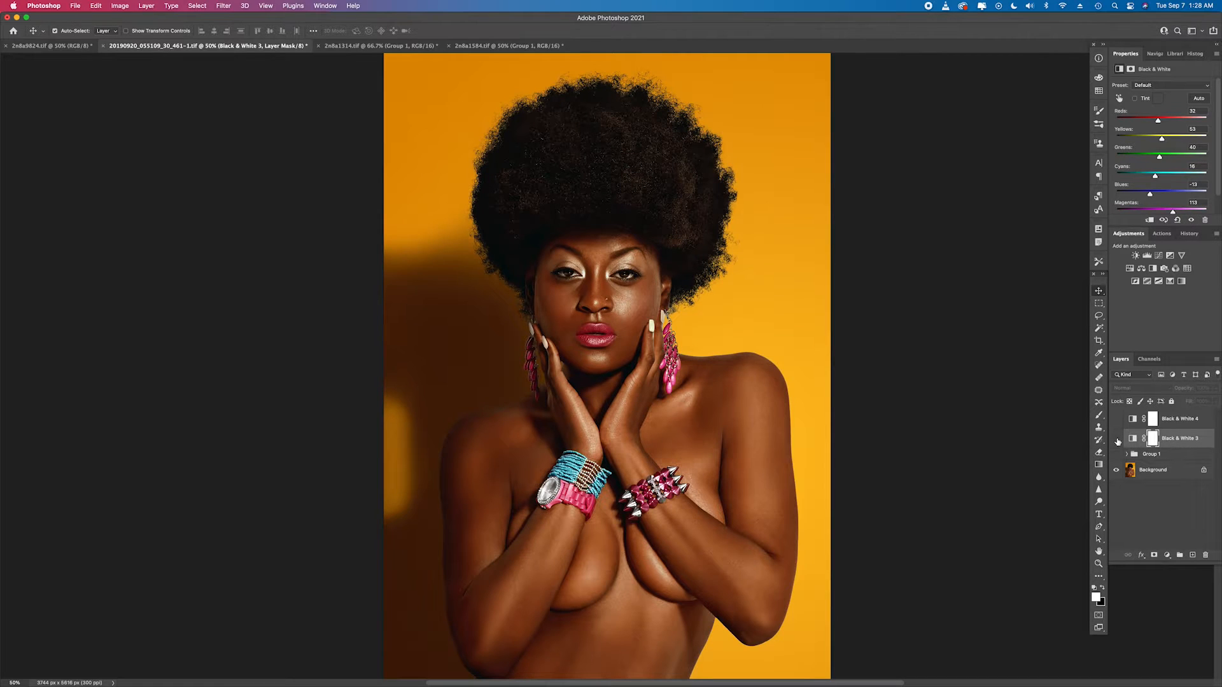
click(1117, 440)
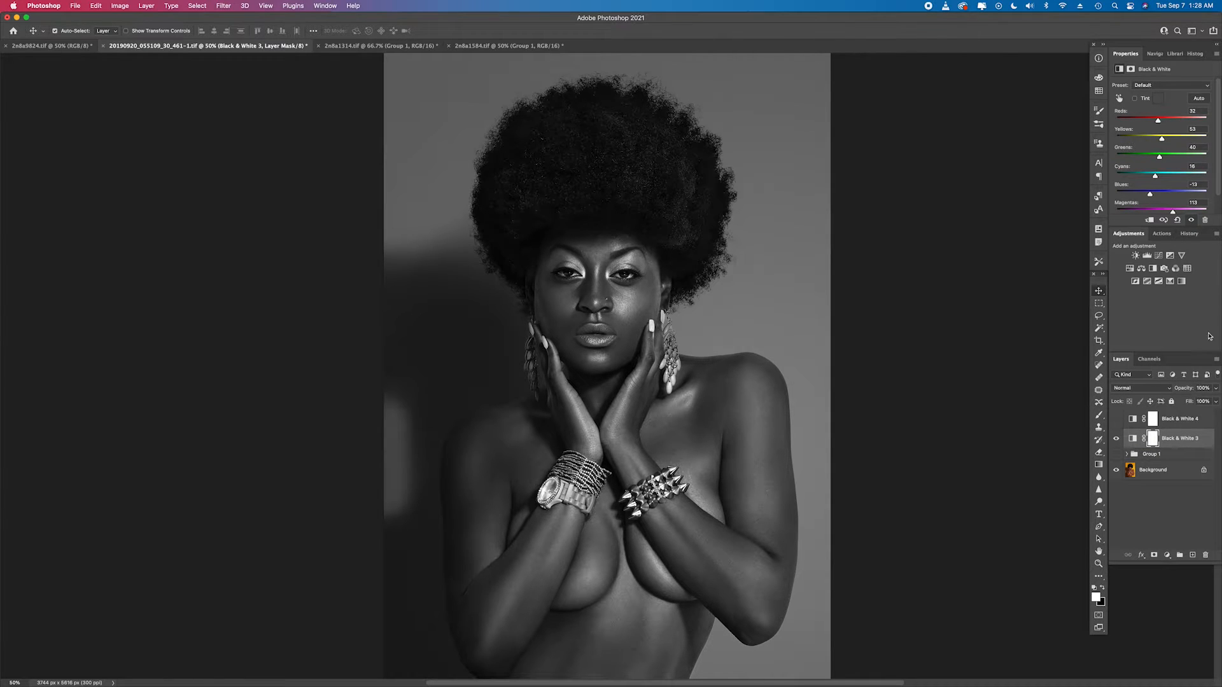
click(1164, 221)
click(1164, 221)
click(1164, 221)
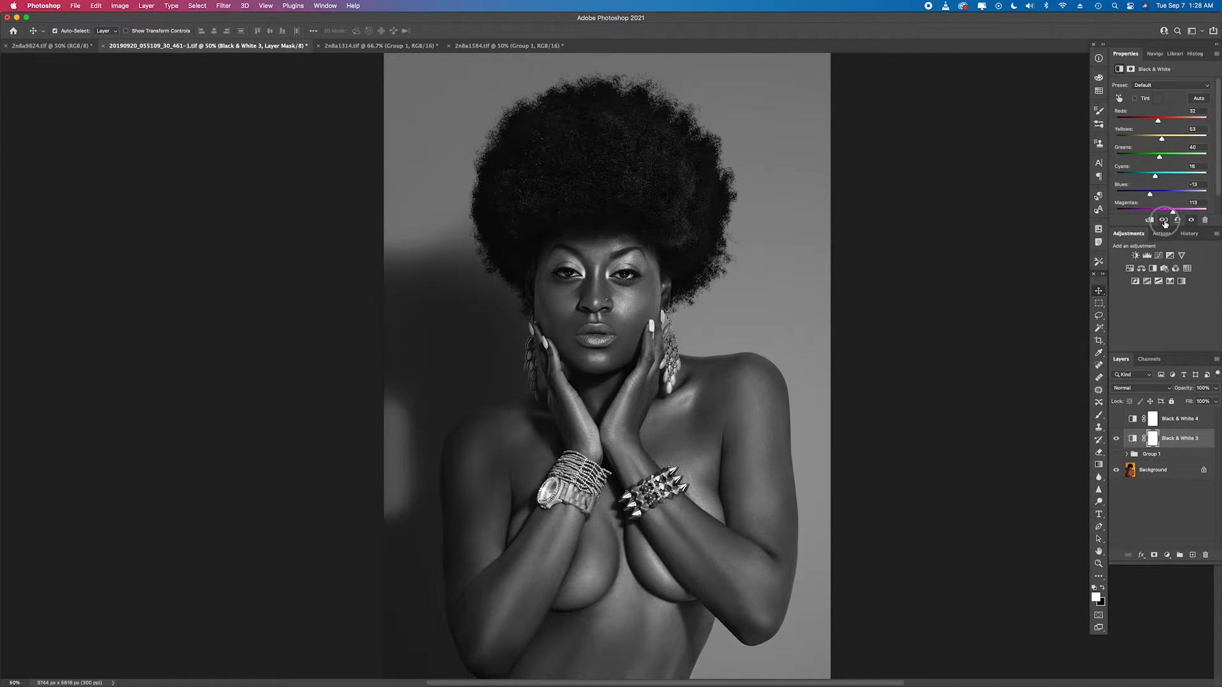
click(1164, 221)
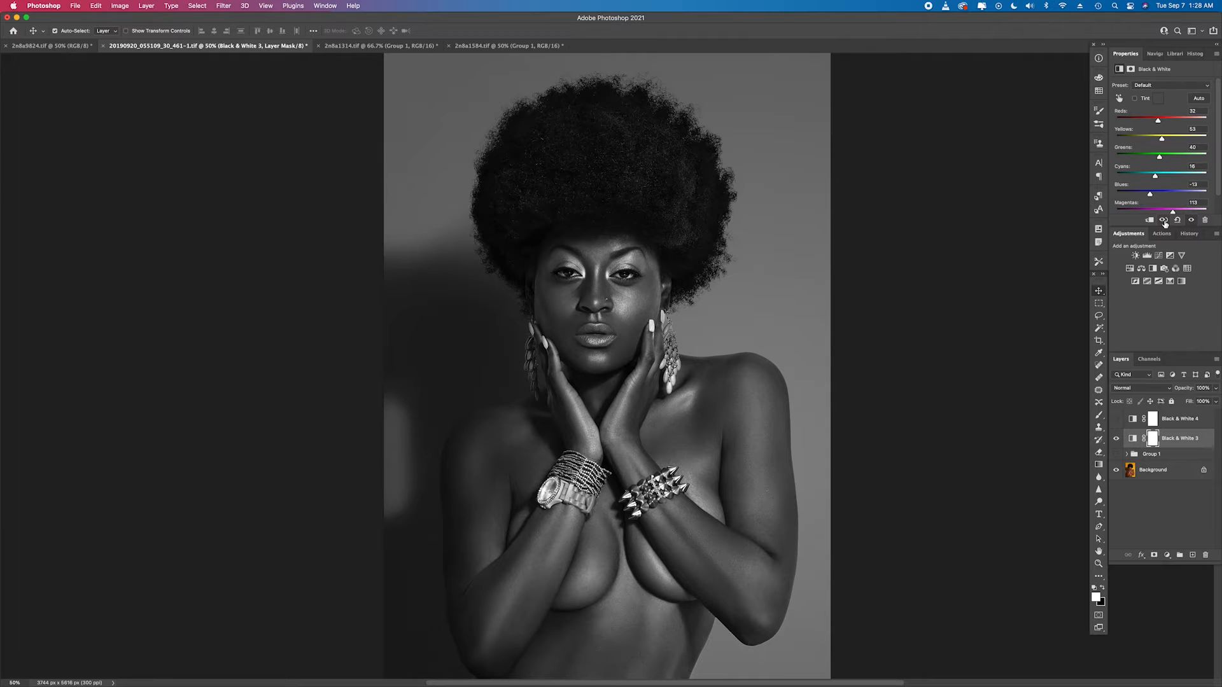
Step: Show the upper Black & White layer, set its blend mode to Soft Light, adjust its opacity and compare the effect on and off
click(1176, 420)
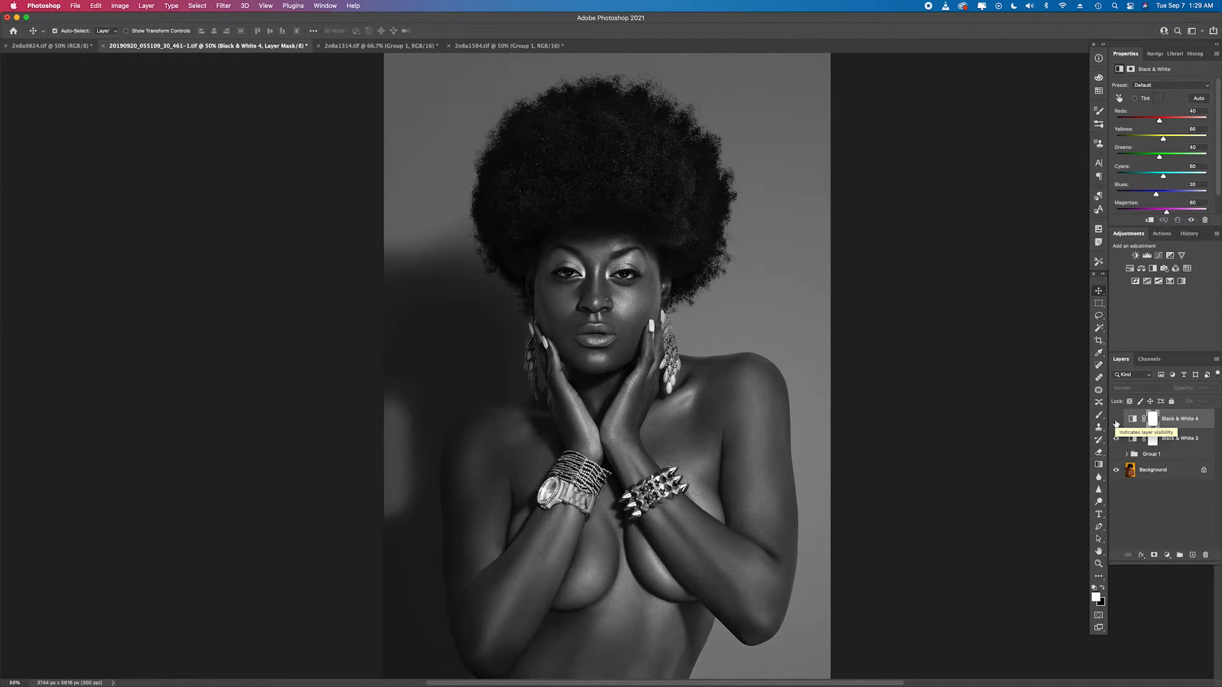
click(1116, 420)
click(1168, 389)
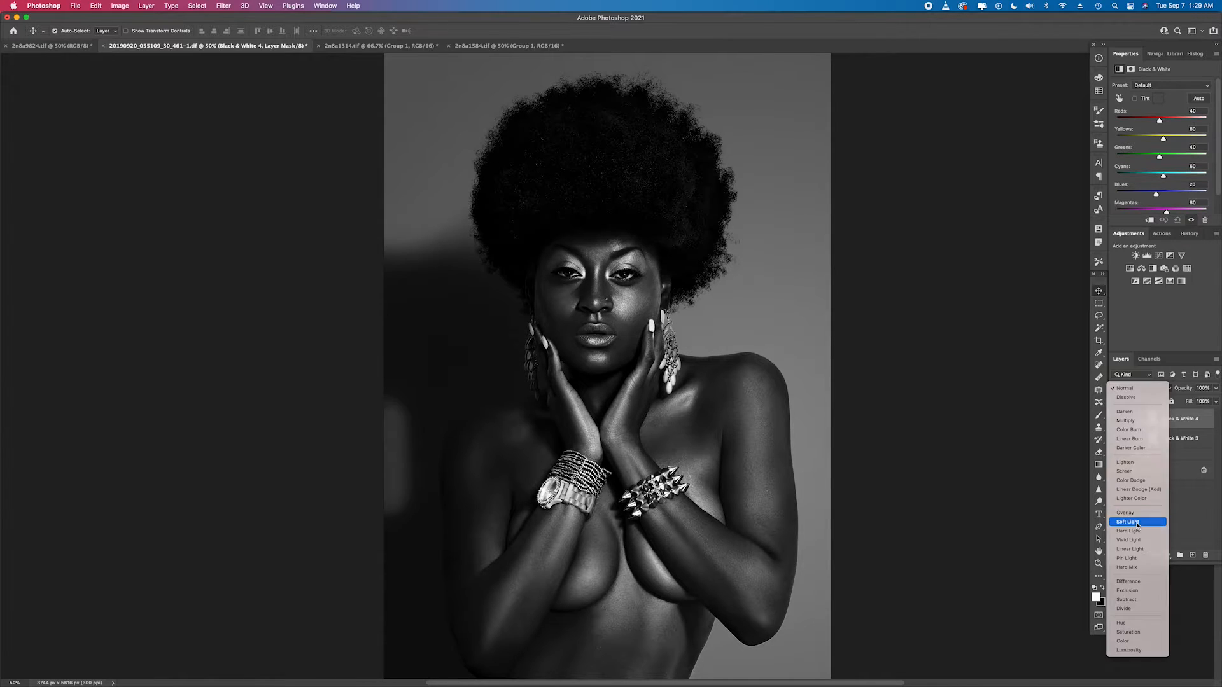
click(1131, 522)
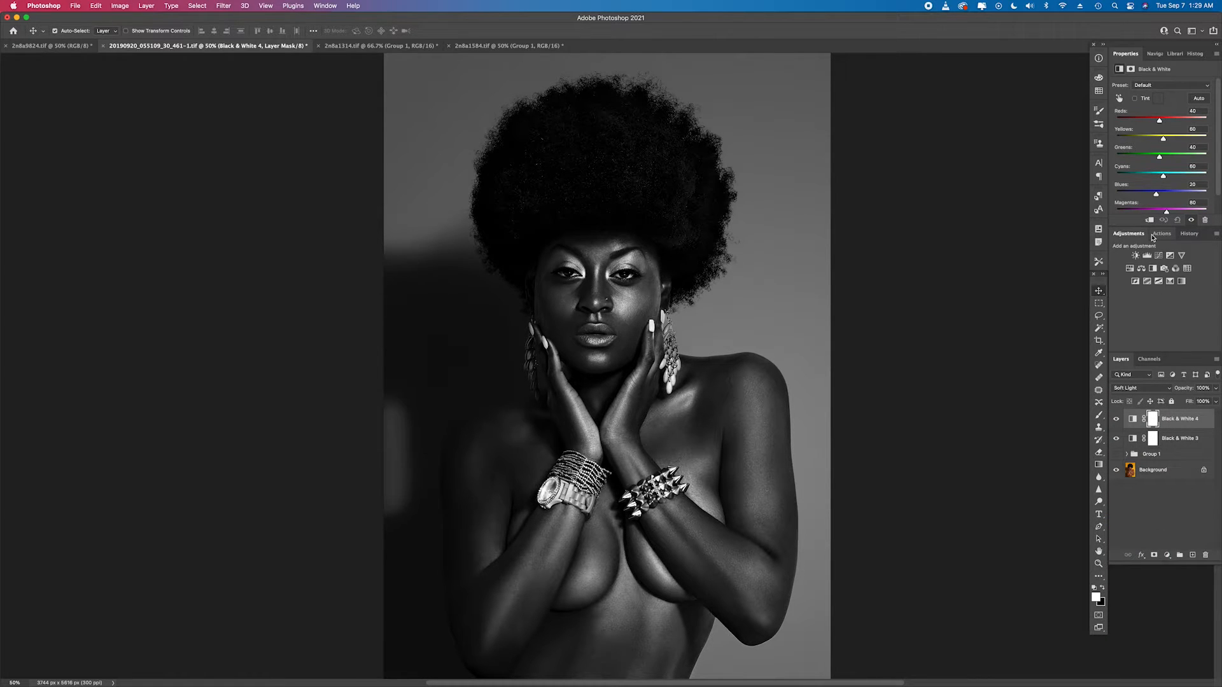
drag(1183, 389, 1020, 400)
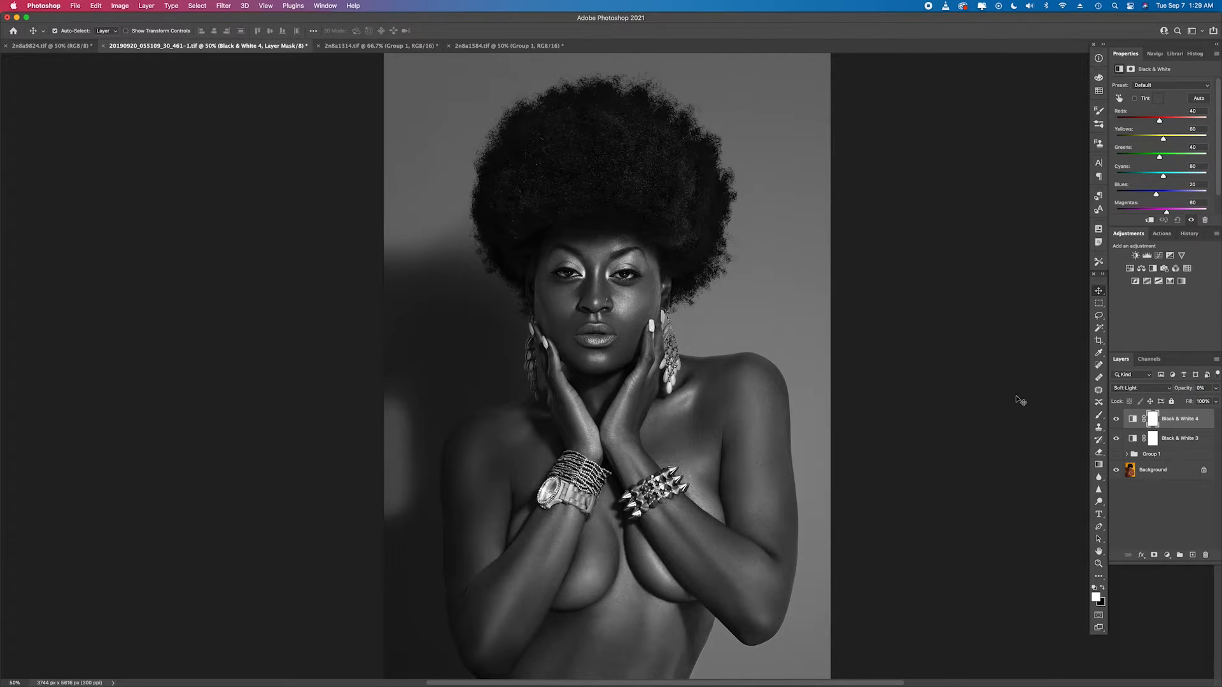
drag(1182, 389, 1181, 392)
click(1116, 419)
click(1116, 418)
click(1115, 419)
click(1115, 418)
Step: Add a Curves adjustment layer and adjust the curve for the highlight on the woman's cheek with on-image adjustment
click(1159, 256)
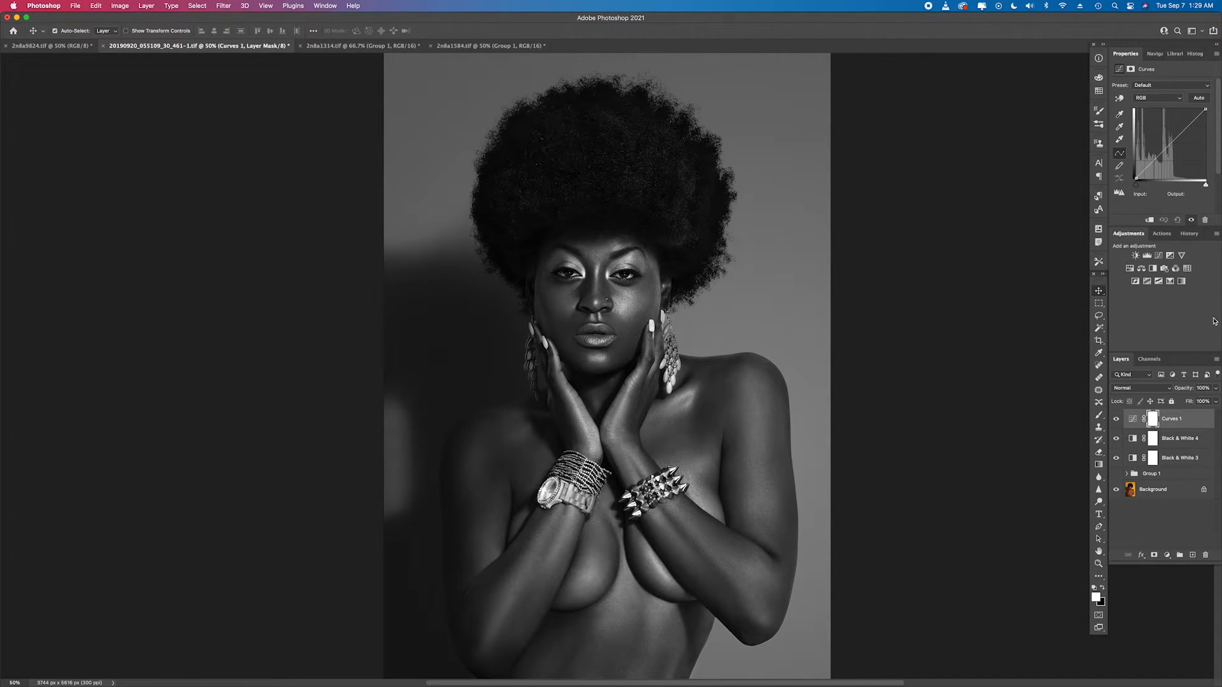
click(1119, 98)
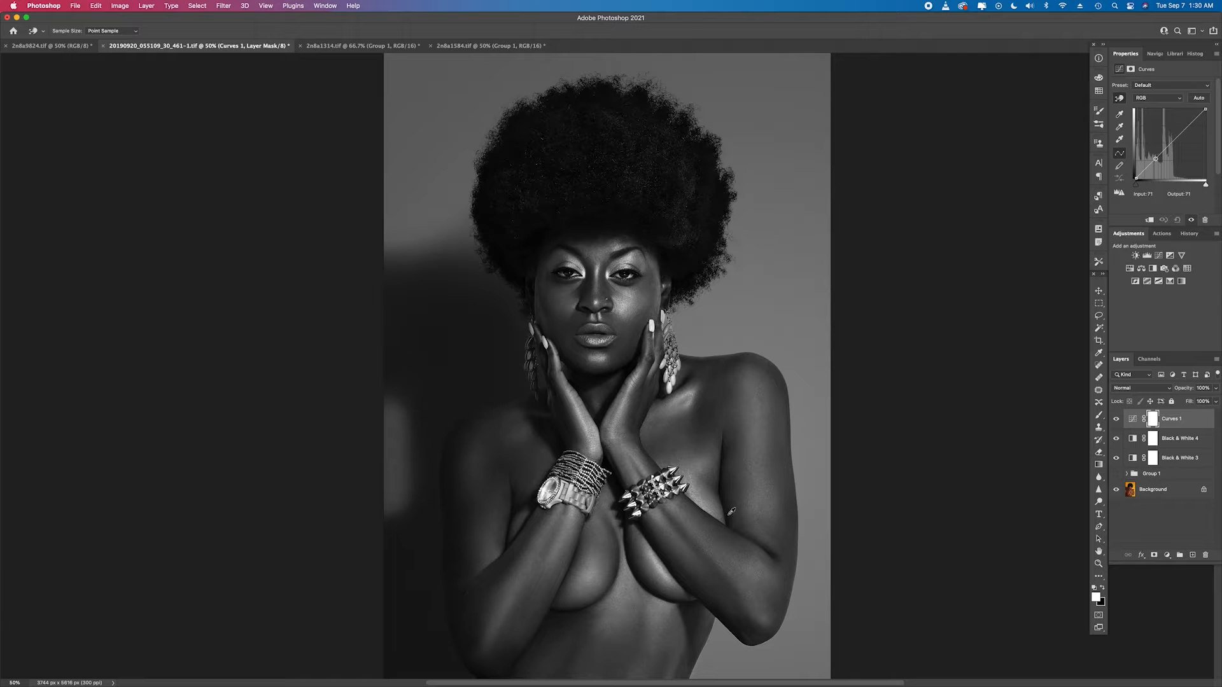
click(627, 304)
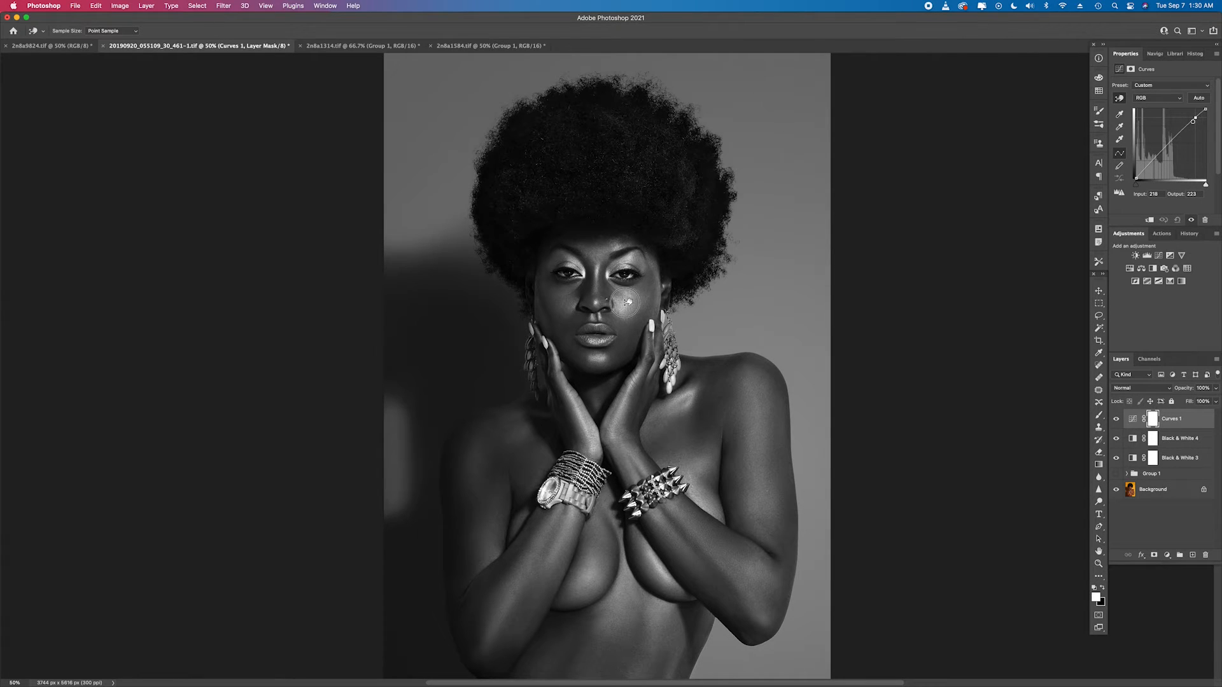
drag(627, 303, 626, 305)
drag(624, 304, 624, 303)
Step: Adjust the curve for the other cheek and the forehead with on-image adjustment, and compare the Curves layer on and off
click(571, 323)
drag(571, 323, 572, 324)
click(604, 251)
drag(603, 251, 602, 250)
click(1116, 420)
click(1116, 419)
click(1116, 420)
click(1116, 419)
Step: Group the Curves layer and both Black & White layers, and name the group BW
shift+click(1185, 463)
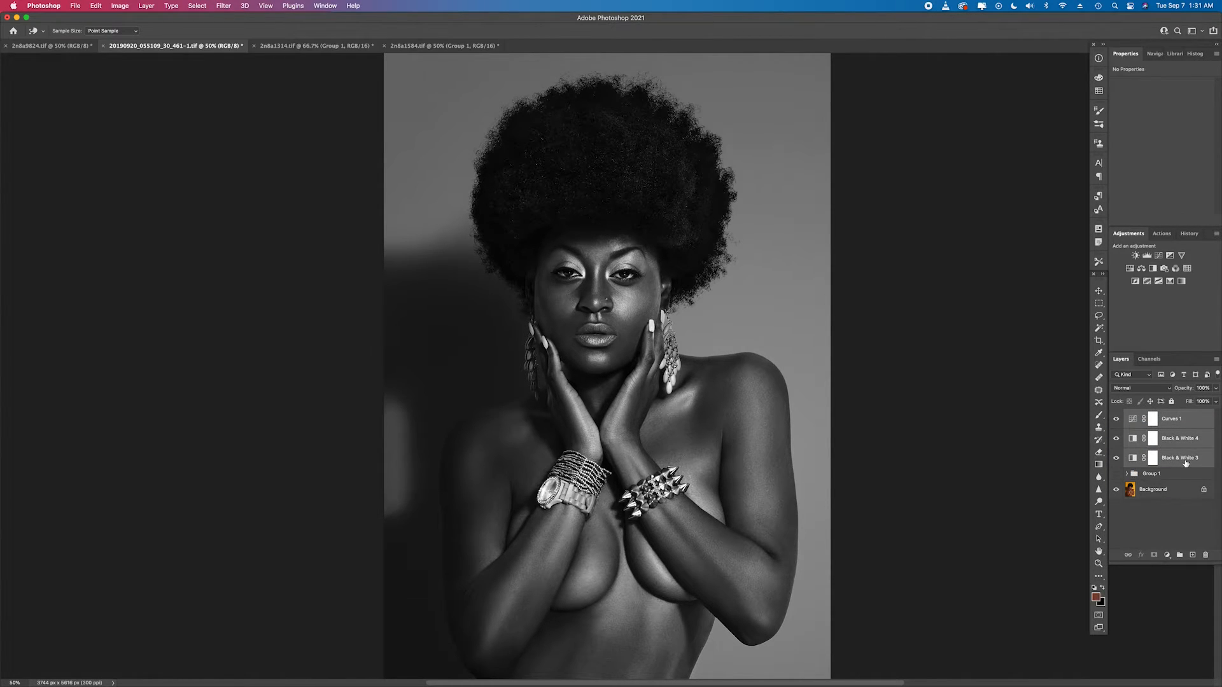
click(1179, 556)
double_click(1149, 415)
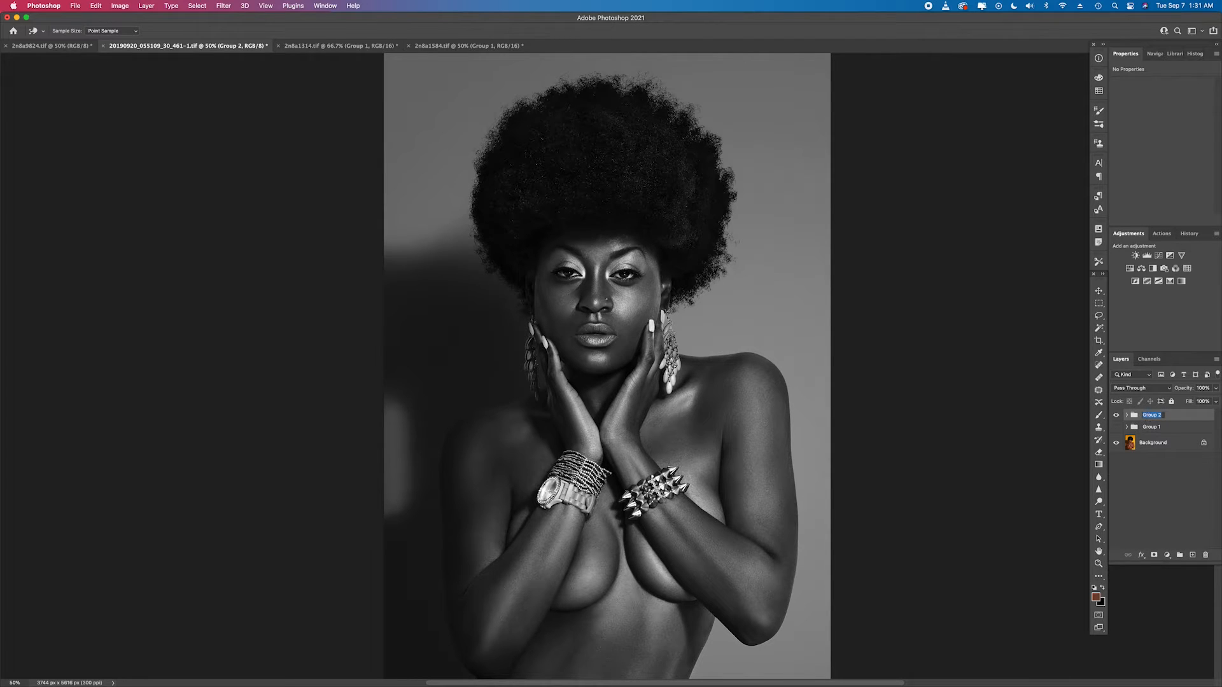
text(BW)
key(Return)
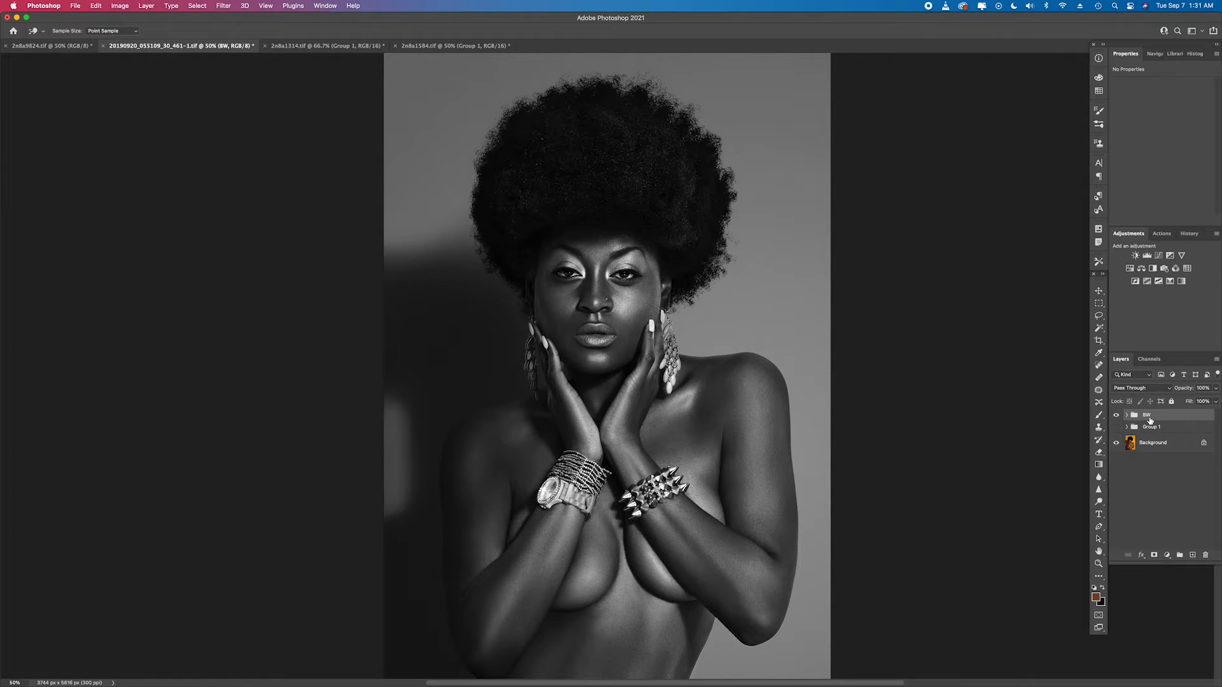
Step: In 2n8a9824.tif, add two Black & White adjustment layers, hide the upper one and select the lower one
click(74, 51)
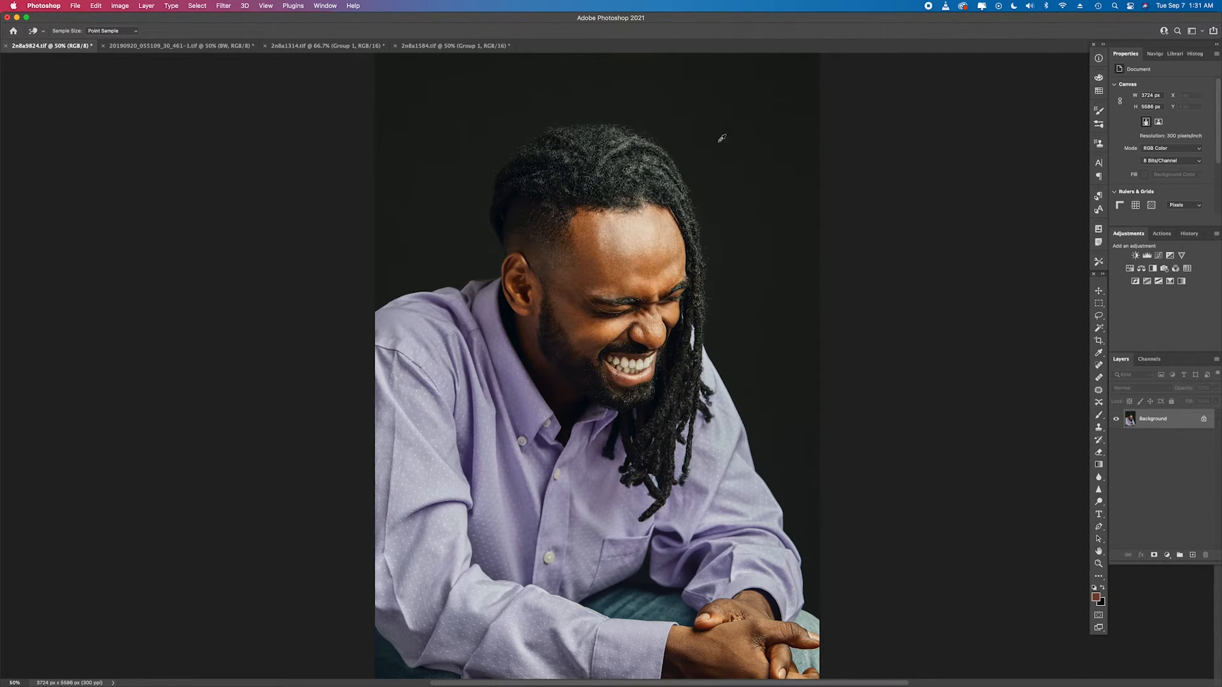
scroll(721, 138, right, 2)
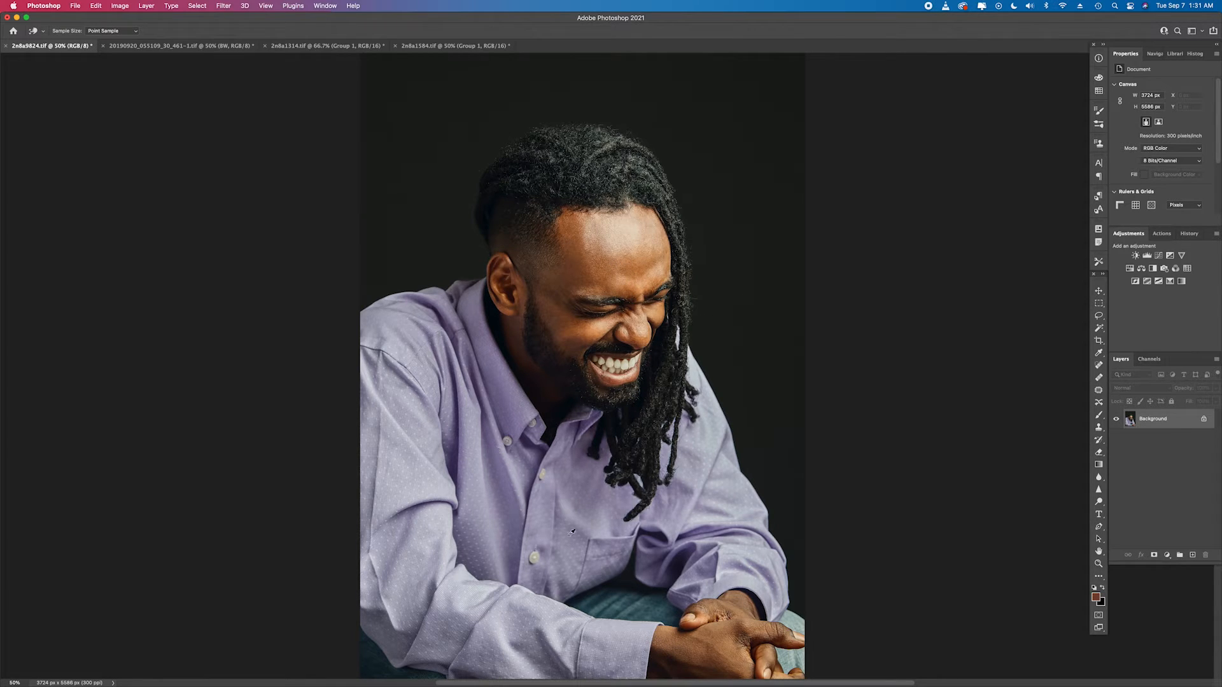
scroll(616, 528, left, 3)
scroll(616, 528, down, 2)
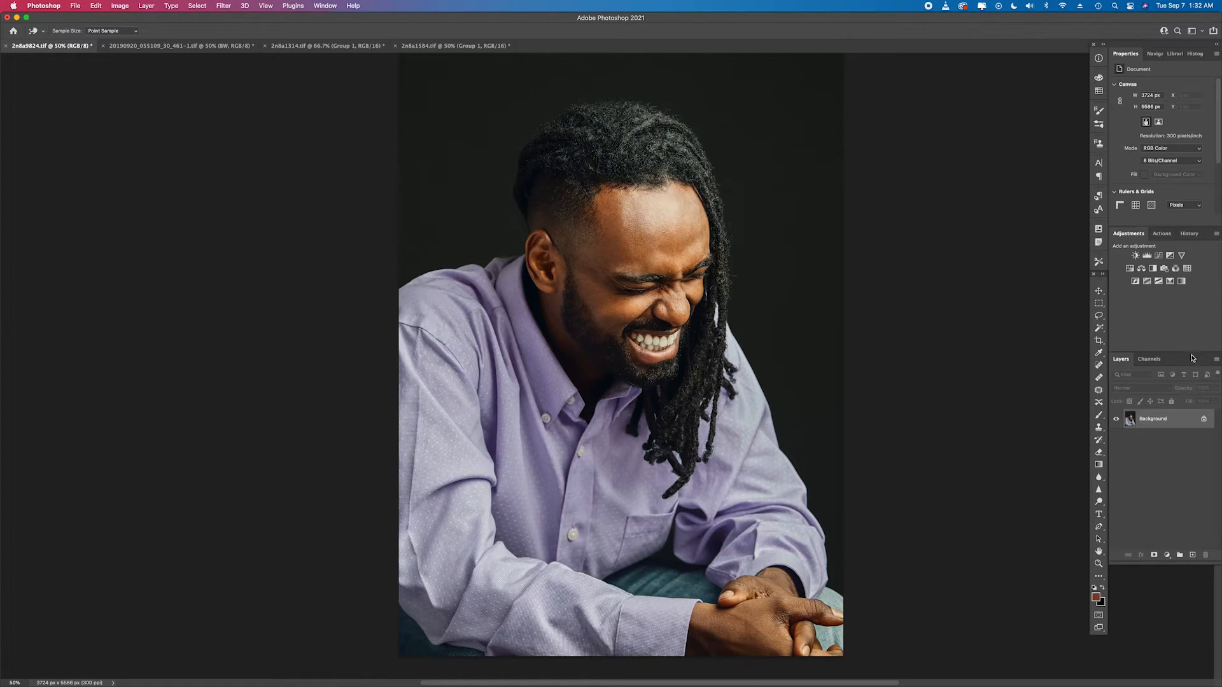
click(1154, 270)
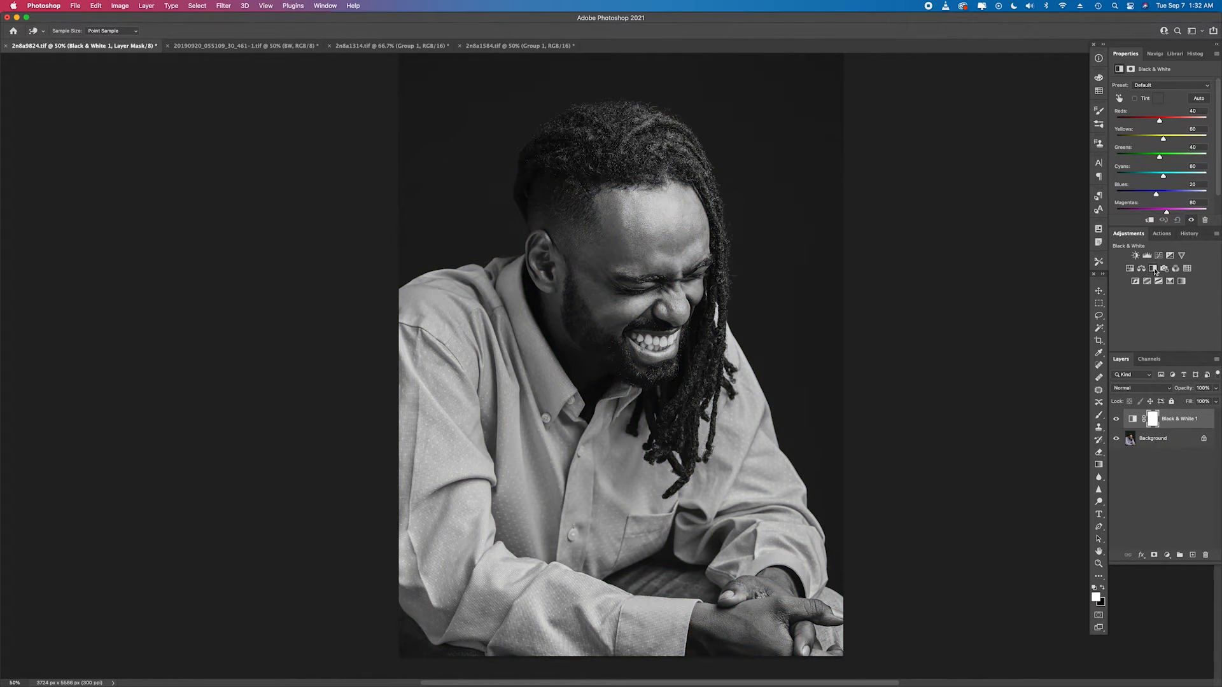
click(1156, 268)
click(1117, 419)
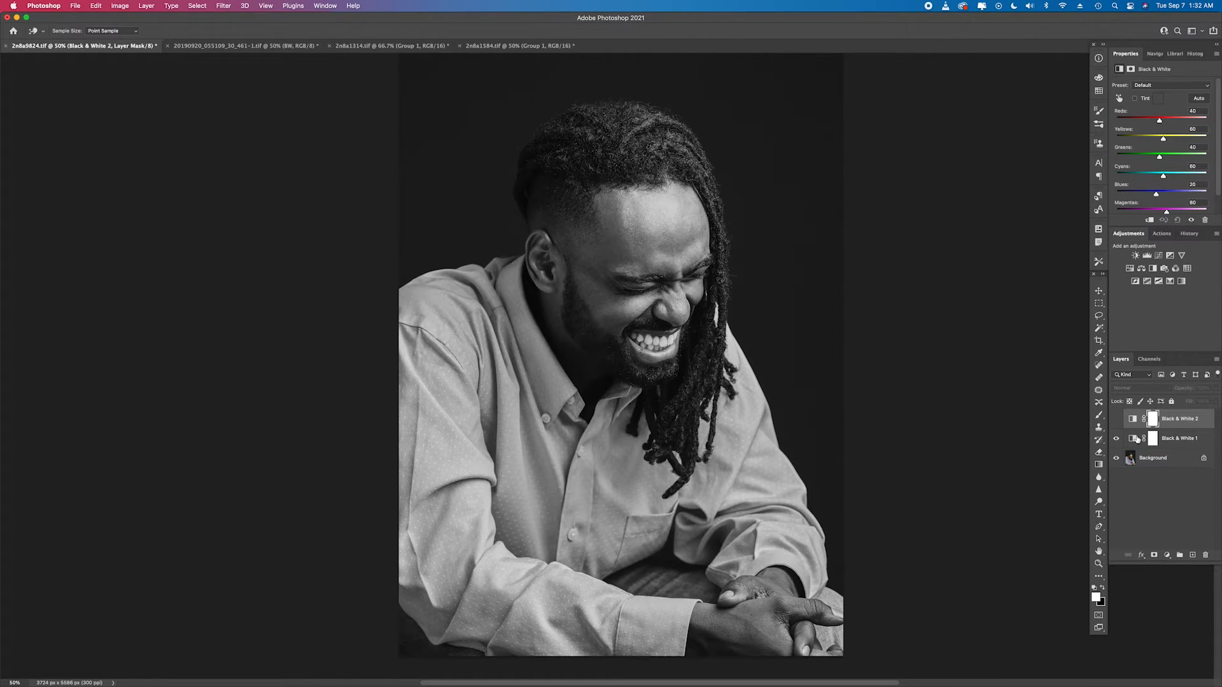
click(1164, 443)
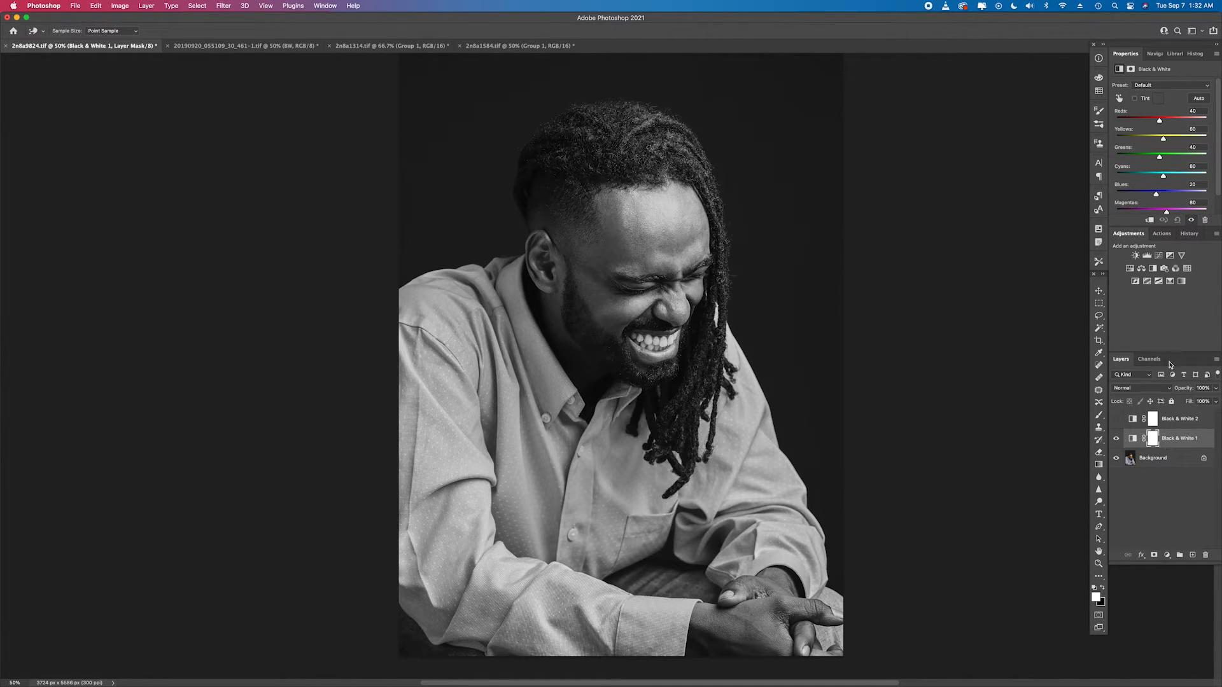
Step: Set the lower Black & White layer's Reds to -11, Yellows to 43, Greens to -105, Cyans to -18, Blues to -8 and Magentas to 18
drag(1159, 121, 1142, 159)
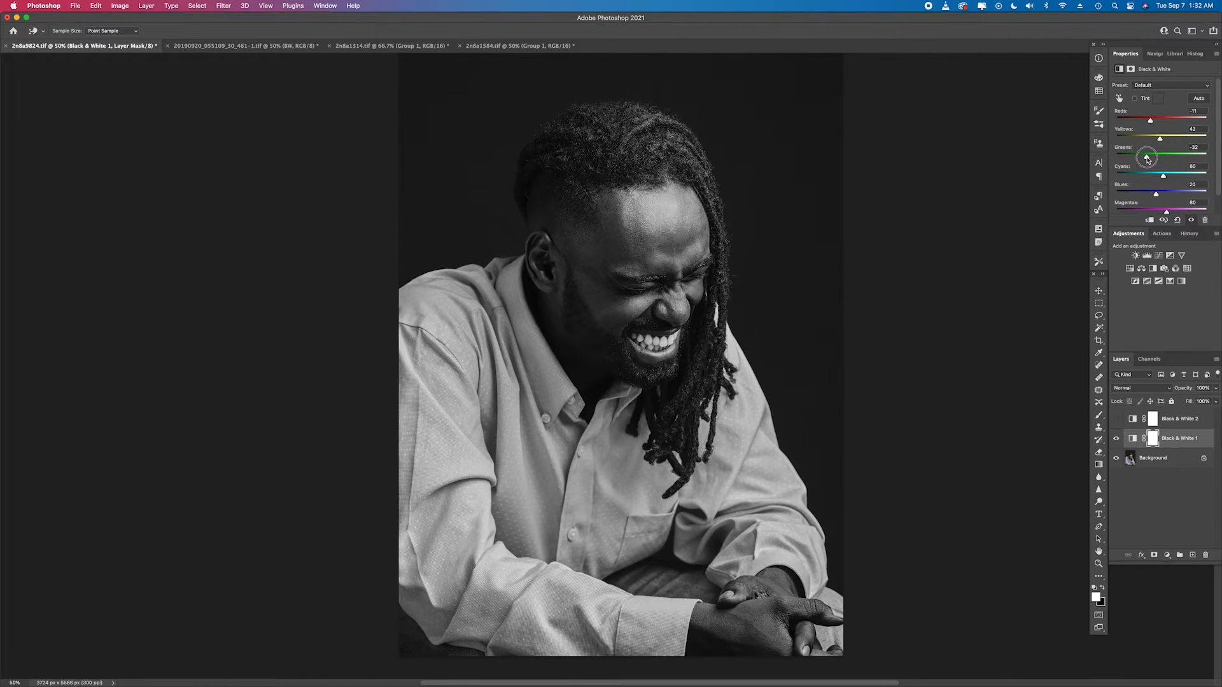
mouse_move(1145, 158)
mouse_down()
mouse_move(1120, 157)
mouse_move(1155, 158)
mouse_move(1135, 159)
mouse_up()
drag(1134, 159, 1156, 214)
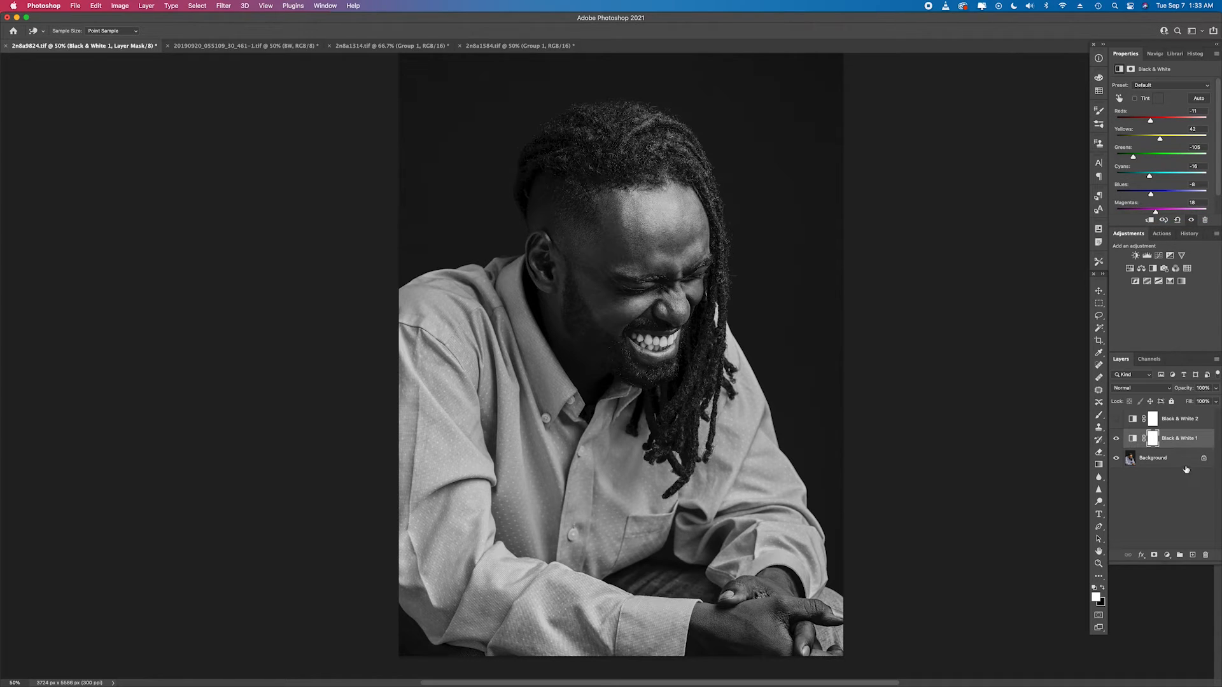
Step: Show the upper Black & White layer, set its blend mode to Soft Light and lower its opacity to about 18%
click(1168, 421)
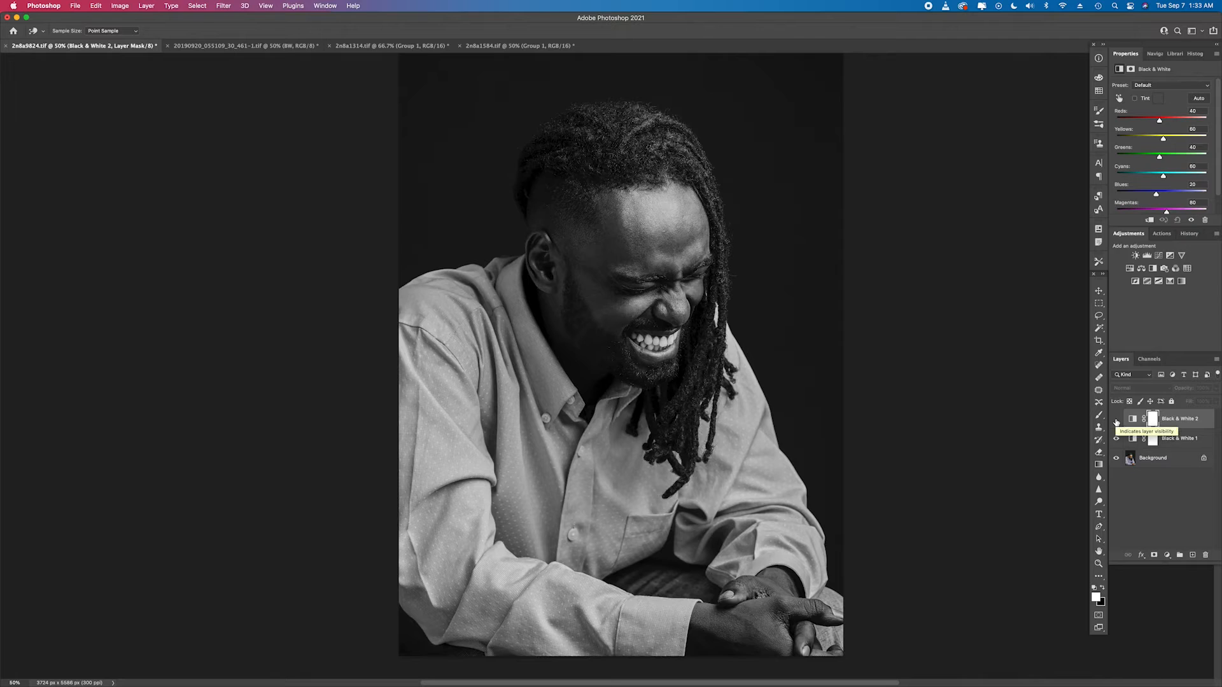
click(1116, 420)
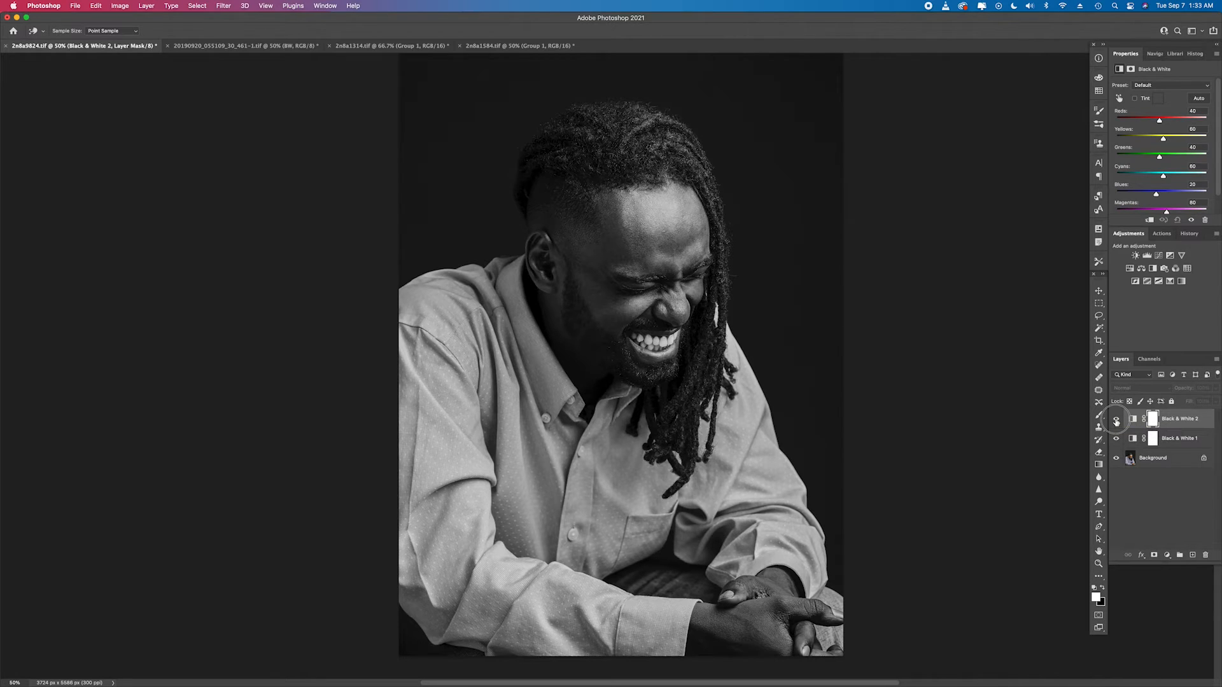
click(1170, 392)
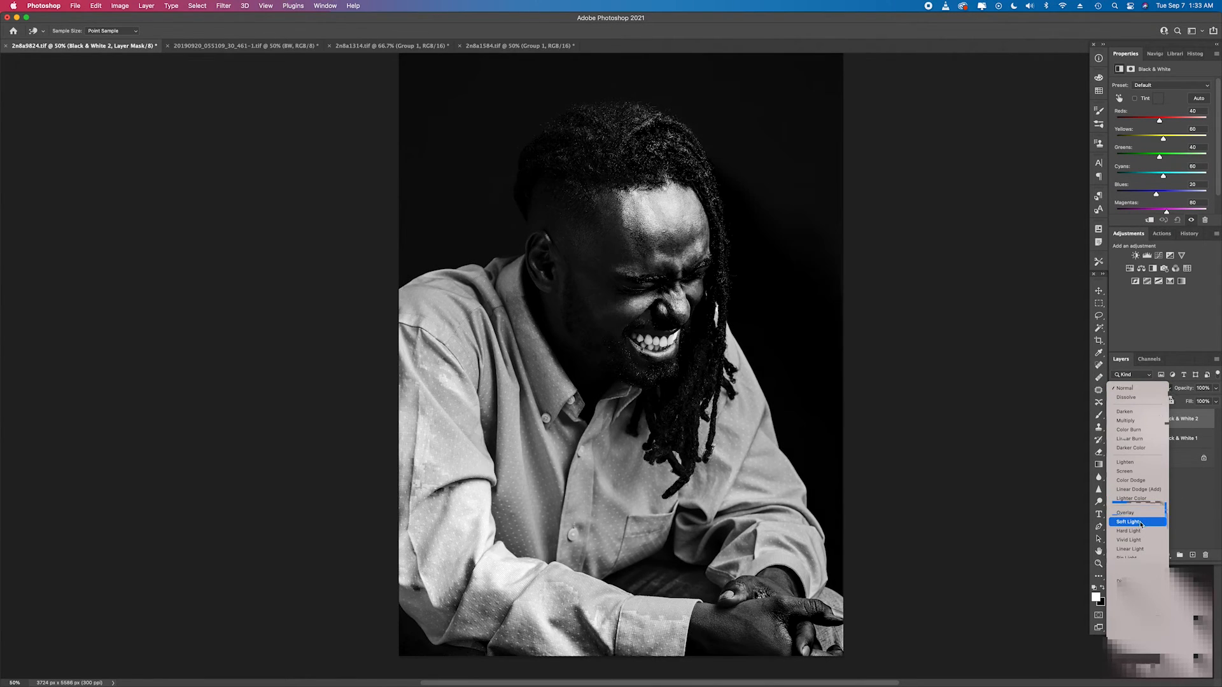
click(1139, 522)
drag(1189, 391, 1003, 392)
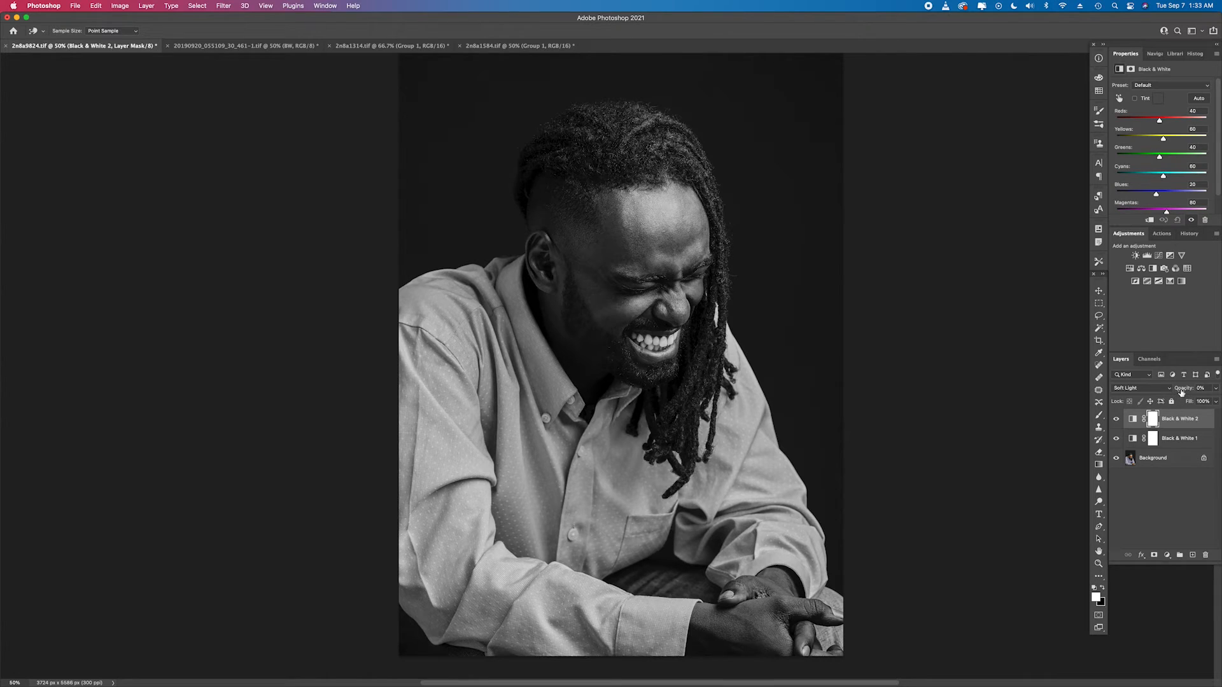
drag(1182, 393, 1189, 391)
Step: Compare the portrait with the Soft Light Black & White layer switched on and off
click(1116, 419)
click(1116, 420)
click(1116, 419)
click(1116, 419)
click(1116, 419)
click(1117, 419)
click(1117, 419)
click(1116, 419)
Step: Group both Black & White layers and name the group BW
shift+click(1178, 441)
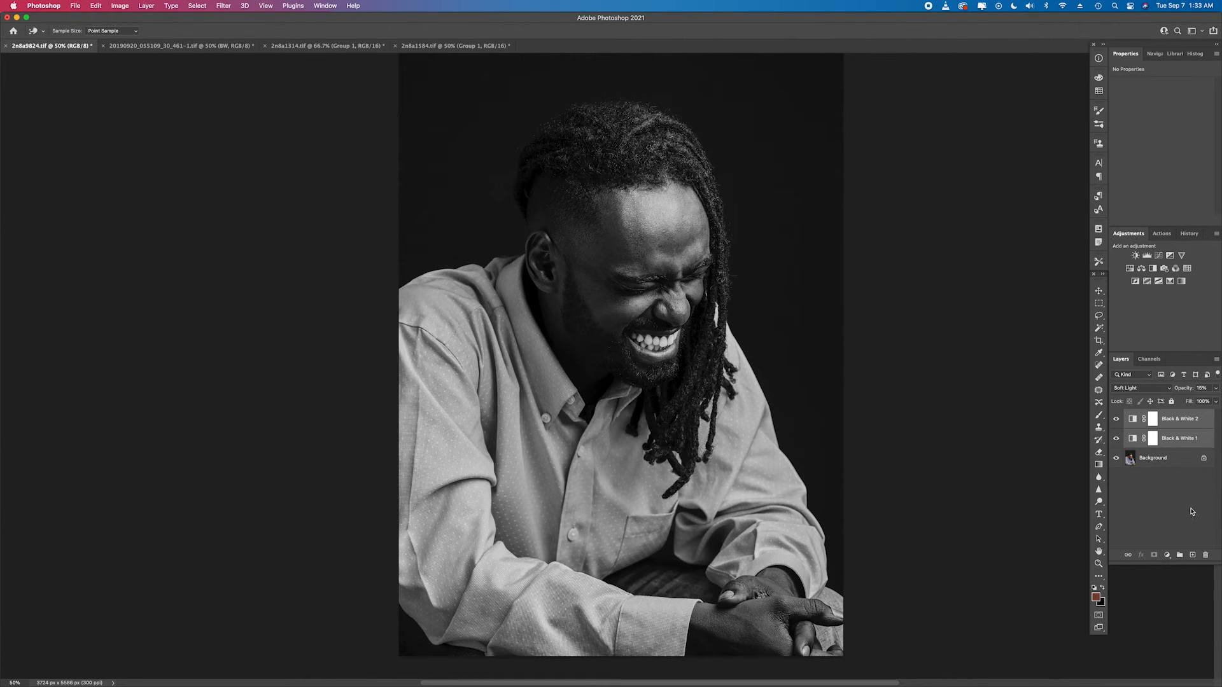
click(1180, 555)
click(1148, 414)
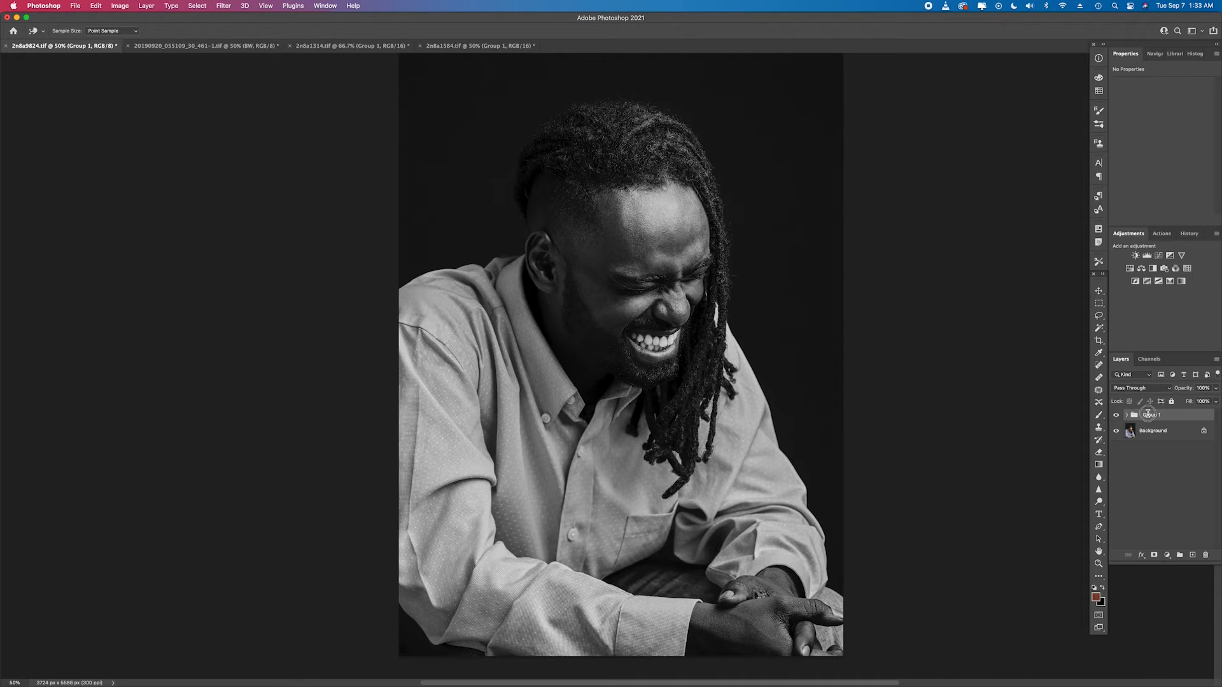
text(BW)
key(Return)
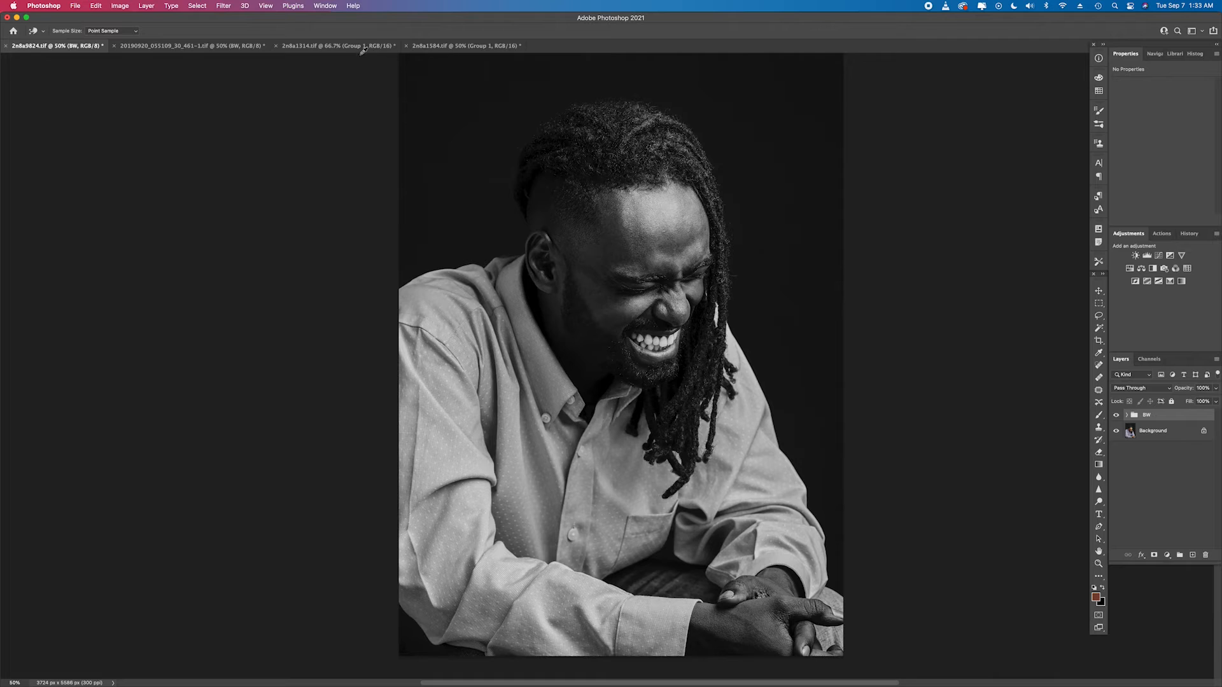
Step: In 2n8a1314.tif, add two Black & White adjustment layers above Group 1, hide the upper one and select the lower one
click(247, 49)
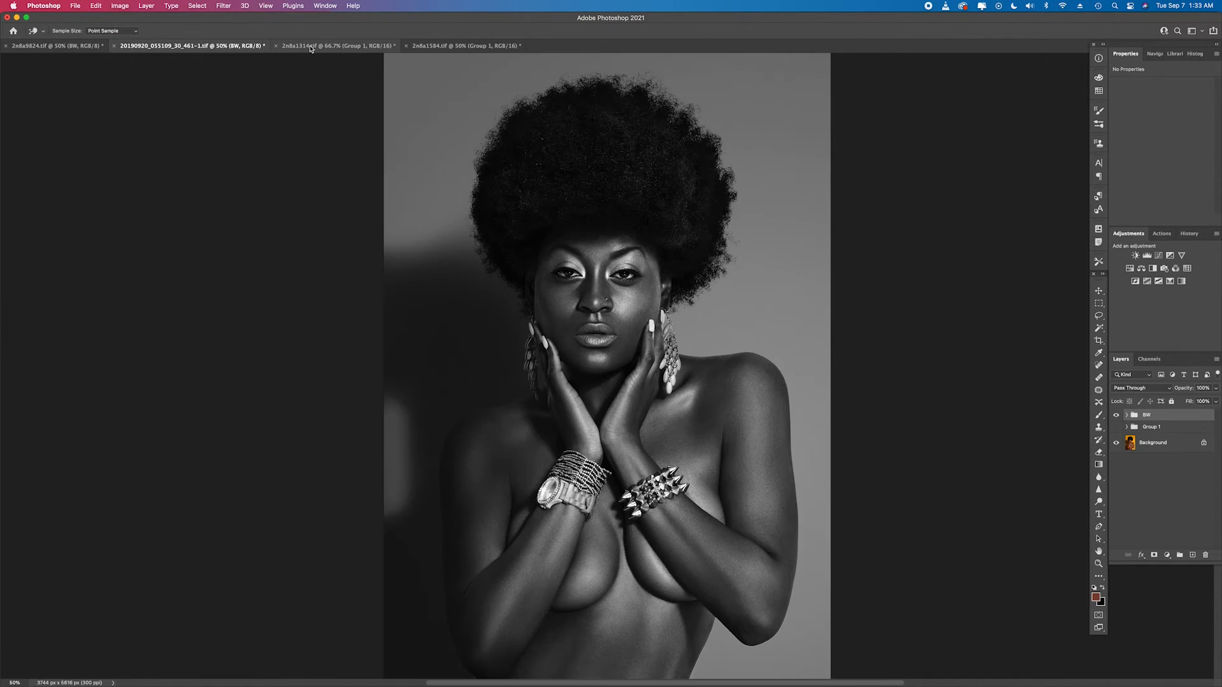
click(311, 48)
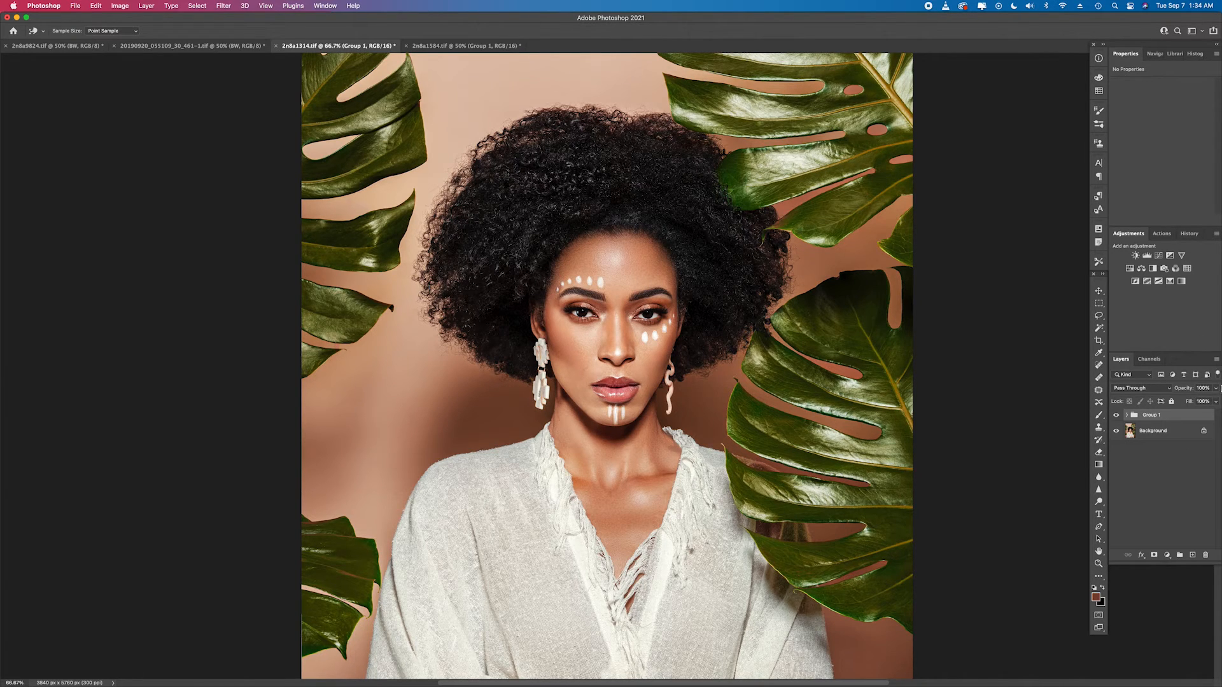
click(1153, 269)
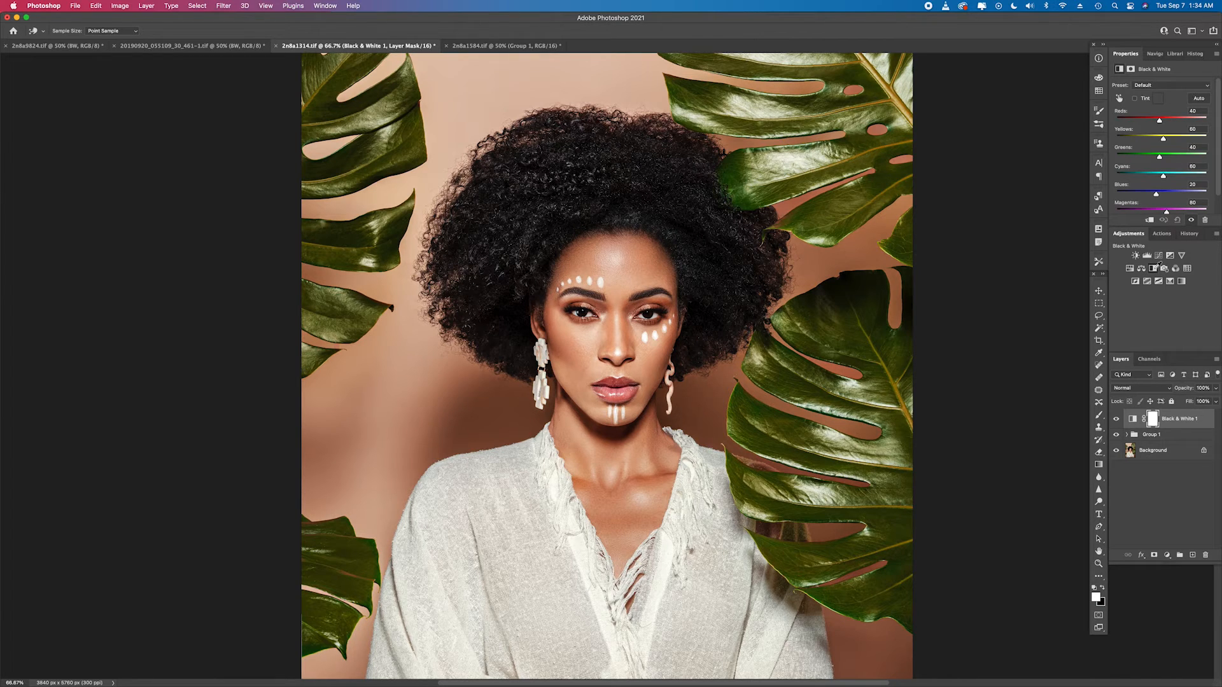
click(1159, 265)
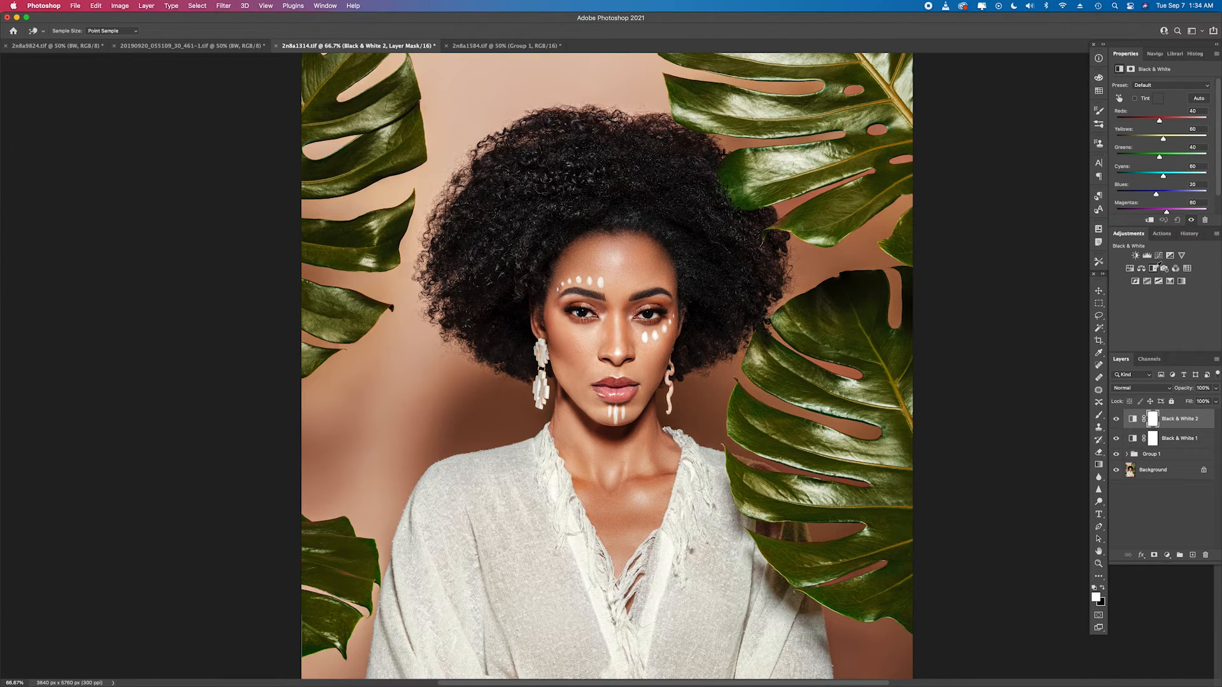
click(1116, 418)
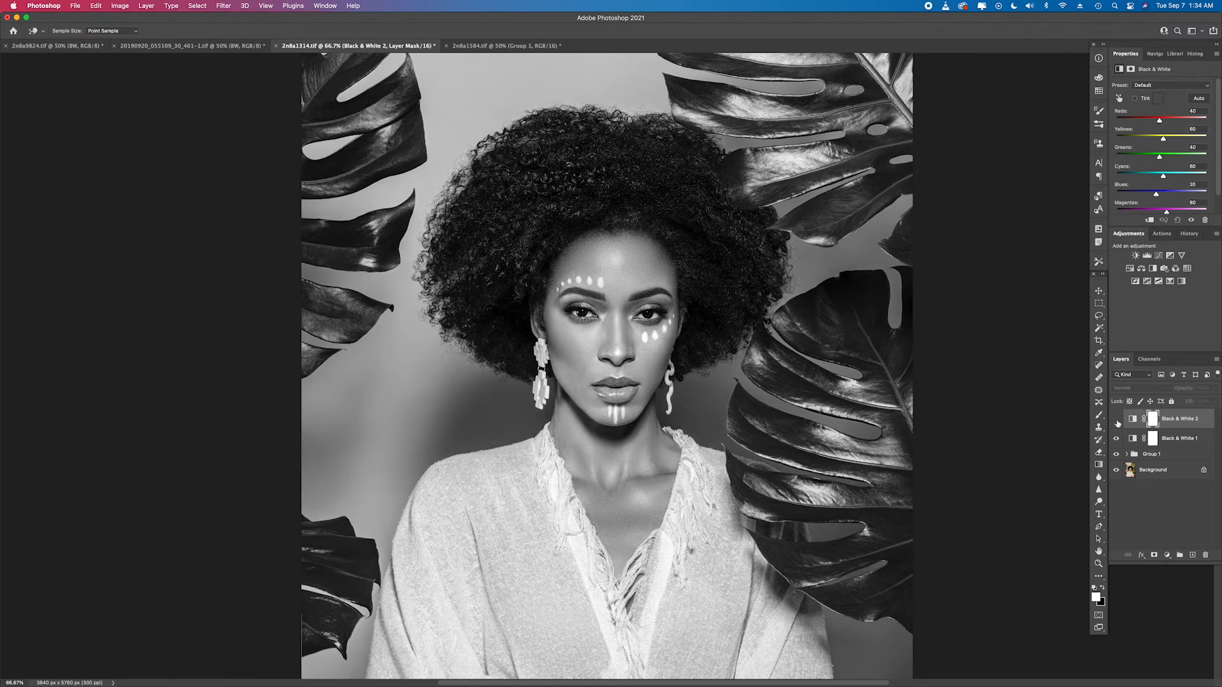
click(1174, 439)
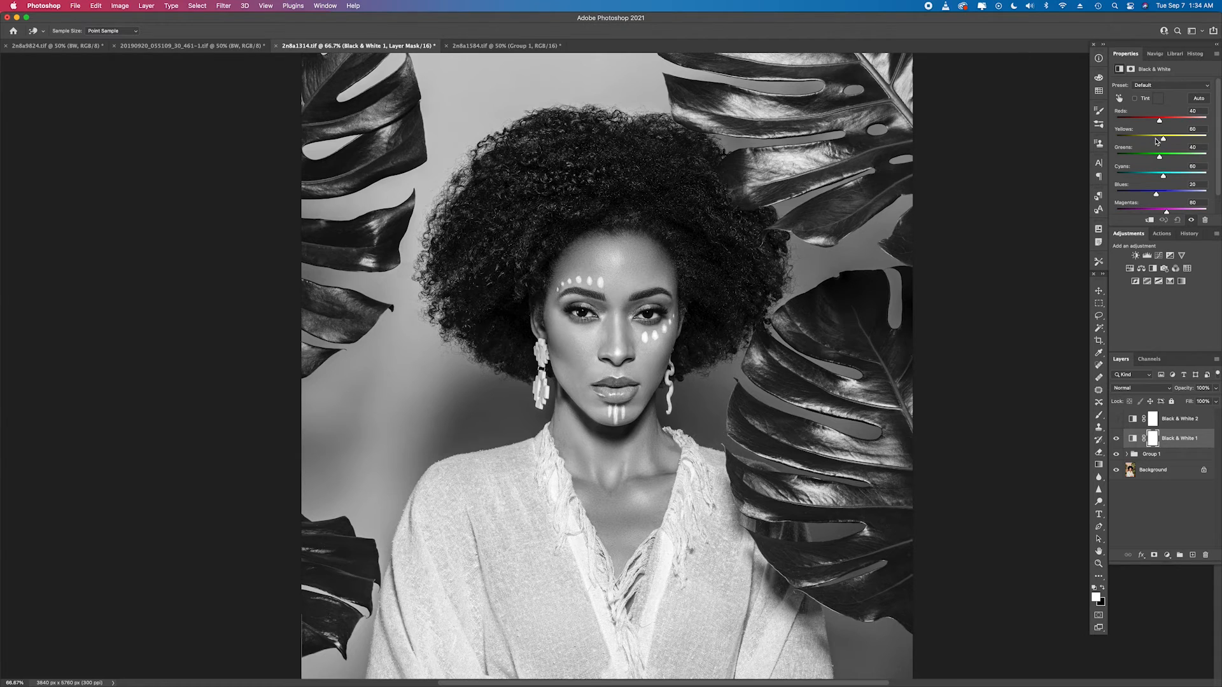
Step: Set the lower Black & White layer's Reds to -34 and its Yellows and Greens to about 56 each
mouse_move(1160, 123)
mouse_down()
mouse_move(1146, 123)
mouse_move(1157, 140)
mouse_up()
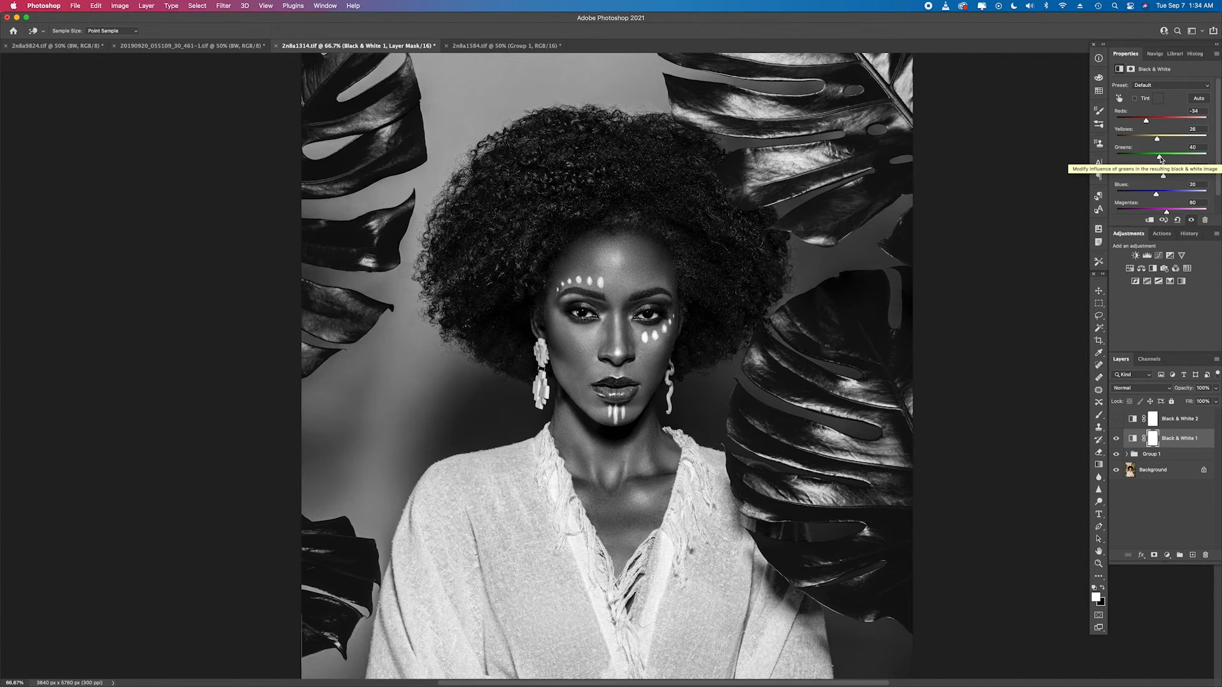
click(1160, 158)
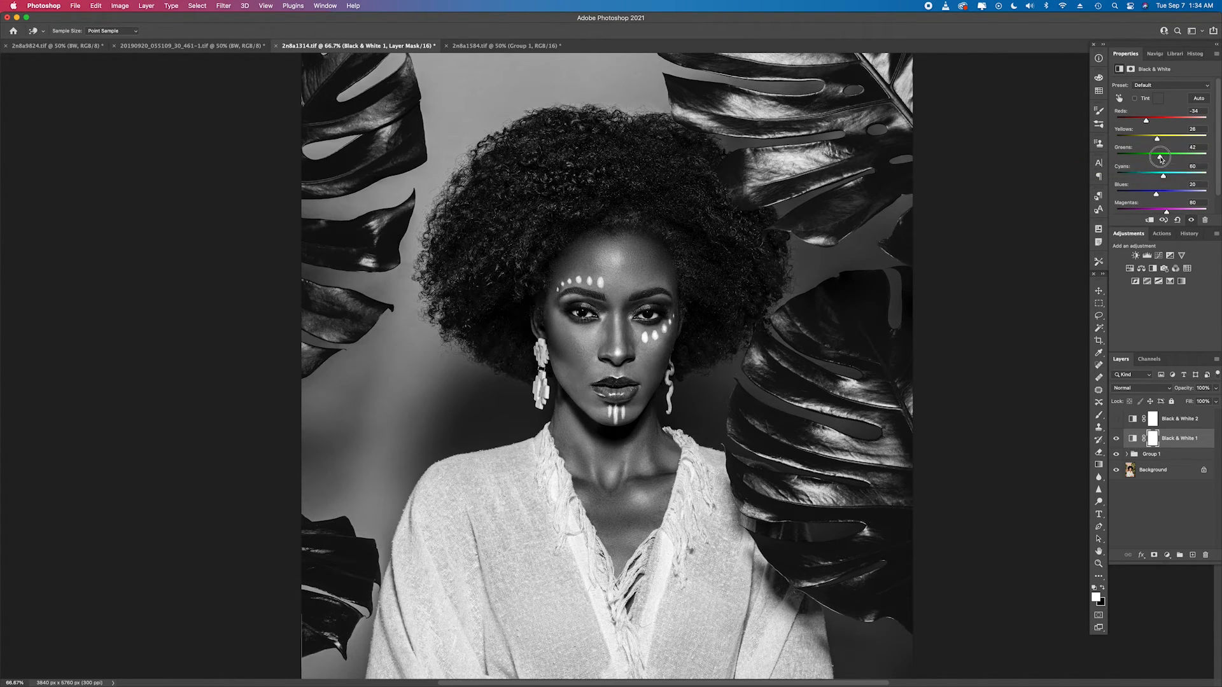
drag(1161, 158, 1158, 159)
click(1116, 438)
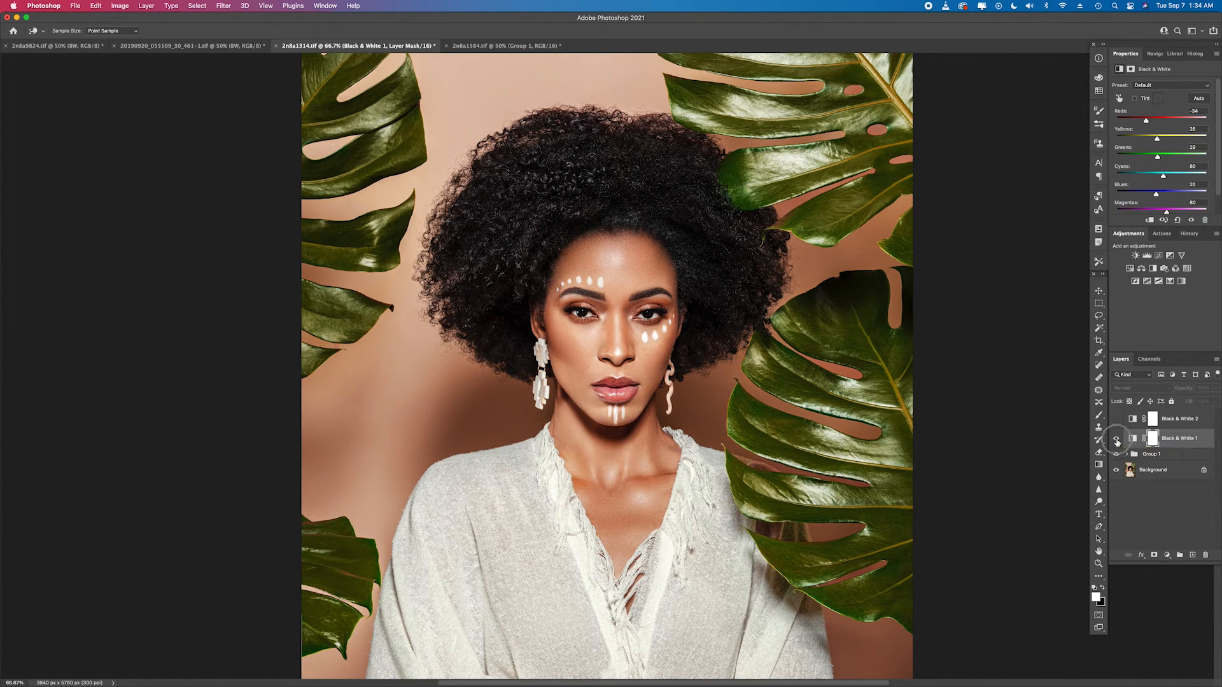
click(1116, 438)
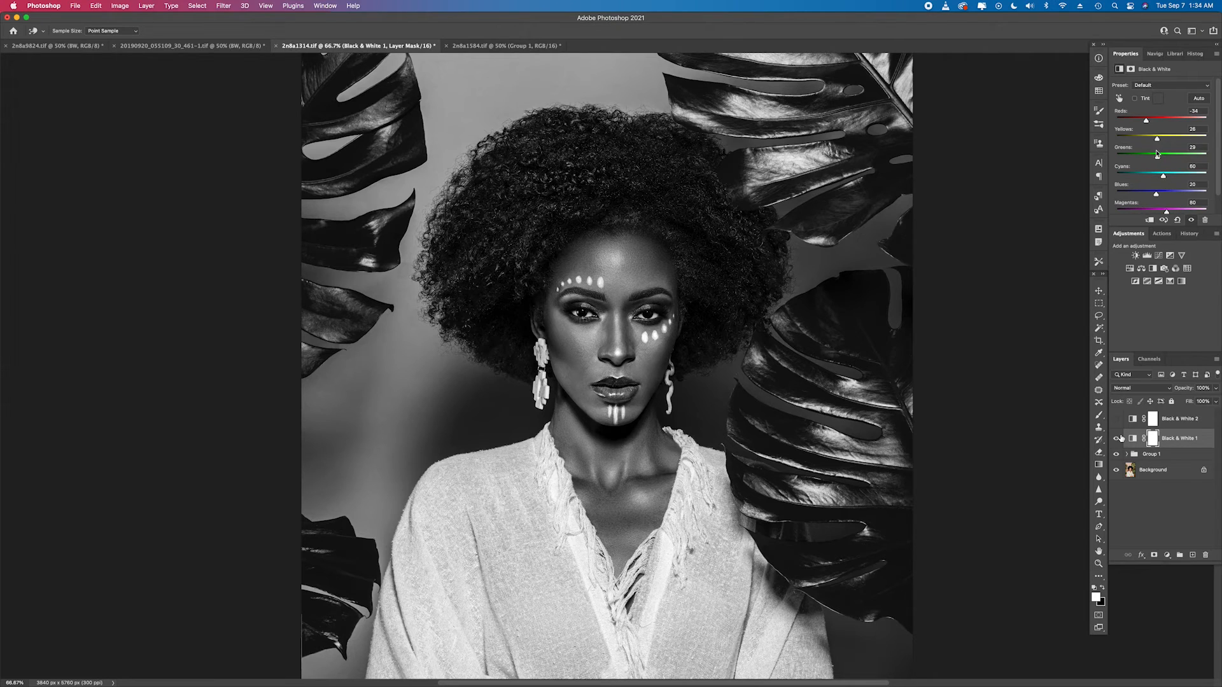
mouse_move(1157, 157)
mouse_down()
mouse_move(1172, 157)
mouse_move(1160, 159)
mouse_move(1163, 139)
mouse_up()
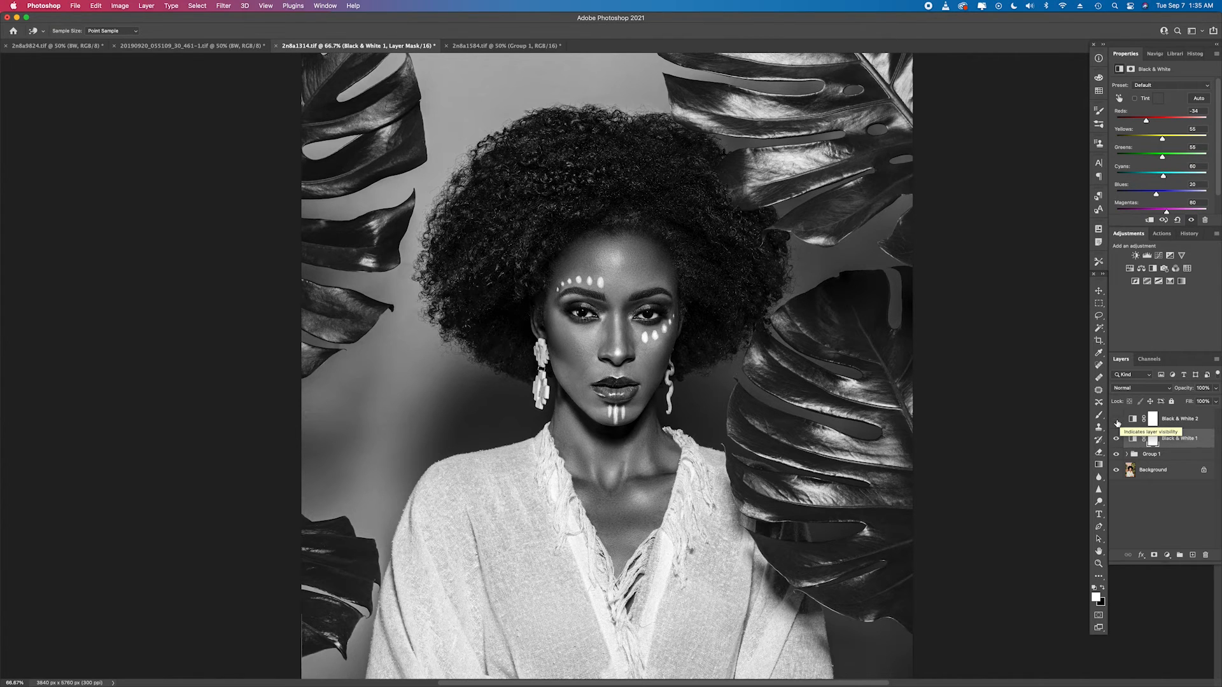
Step: Show the upper Black & White layer, blend it with Soft Light at 21% opacity, and compare it on and off
click(1176, 422)
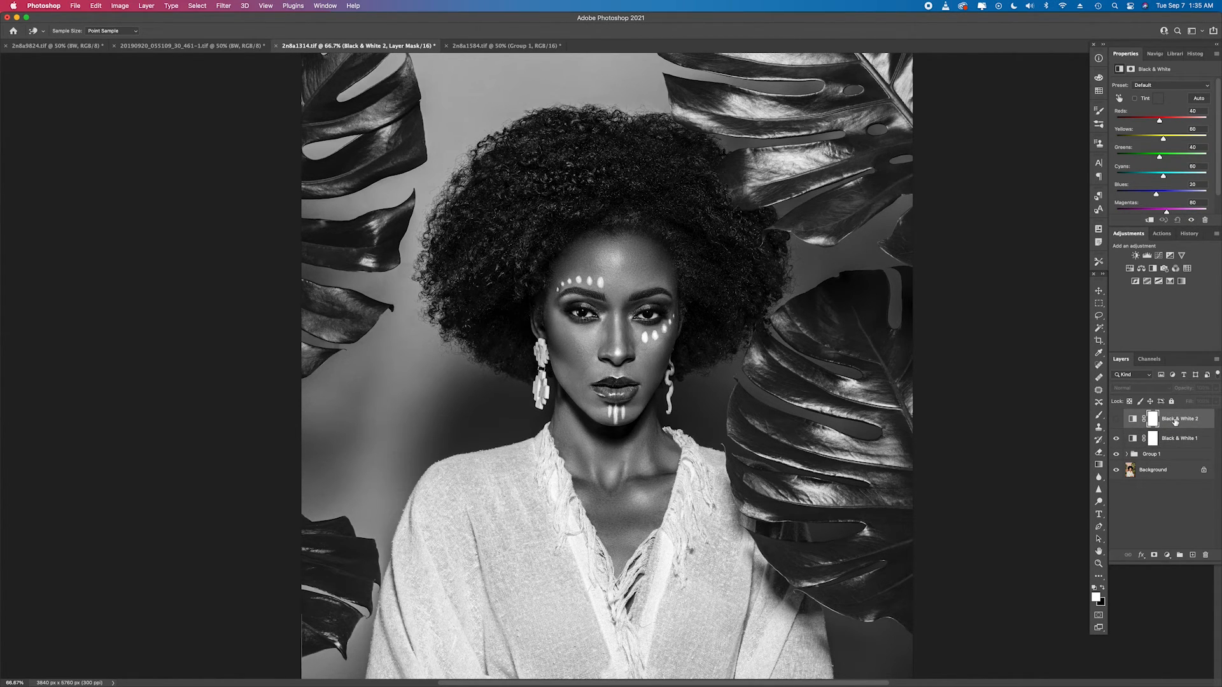
click(1116, 420)
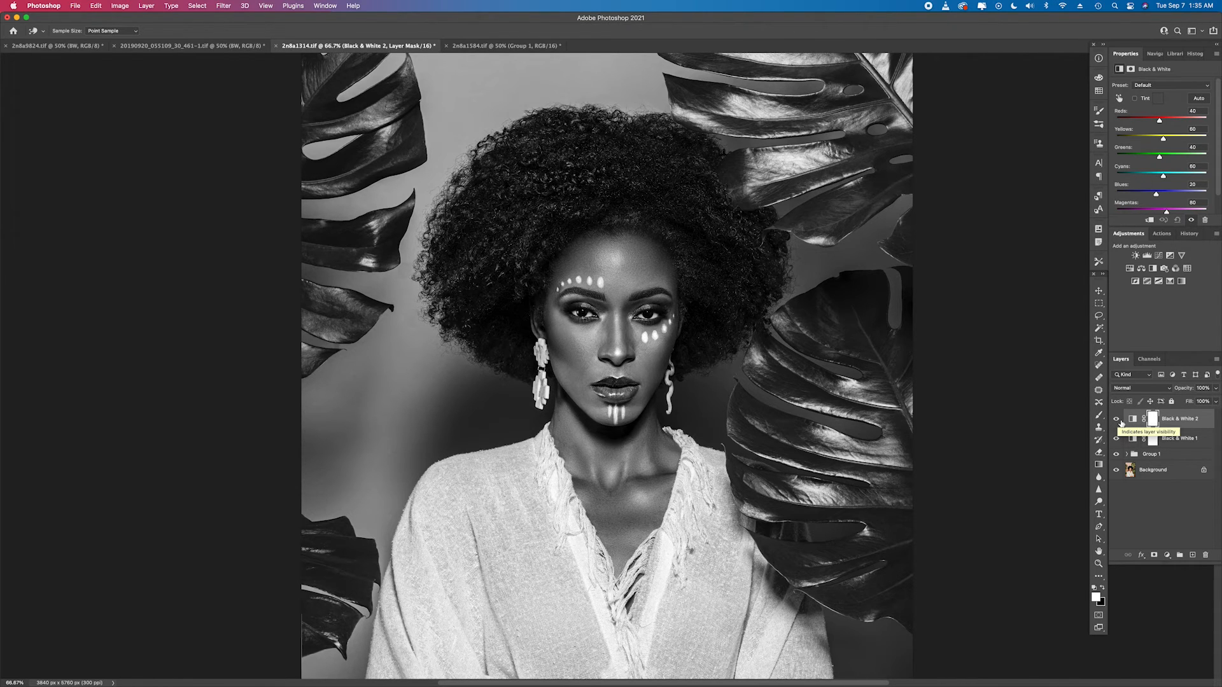
click(1143, 389)
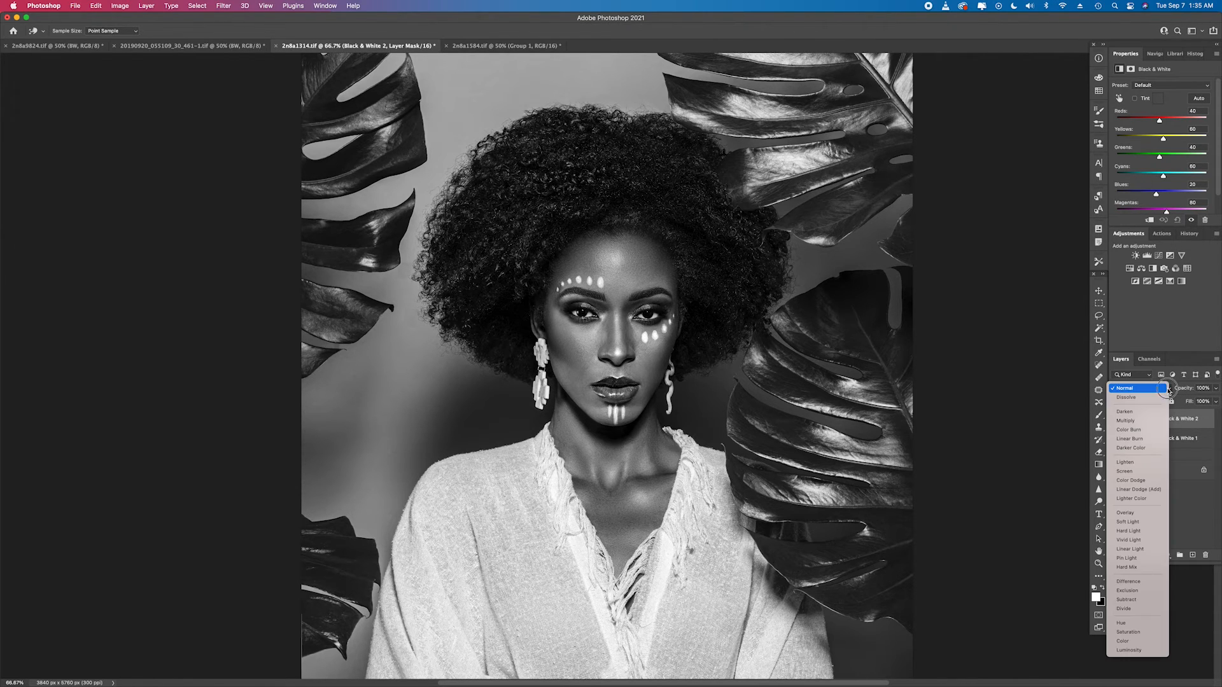
click(1139, 523)
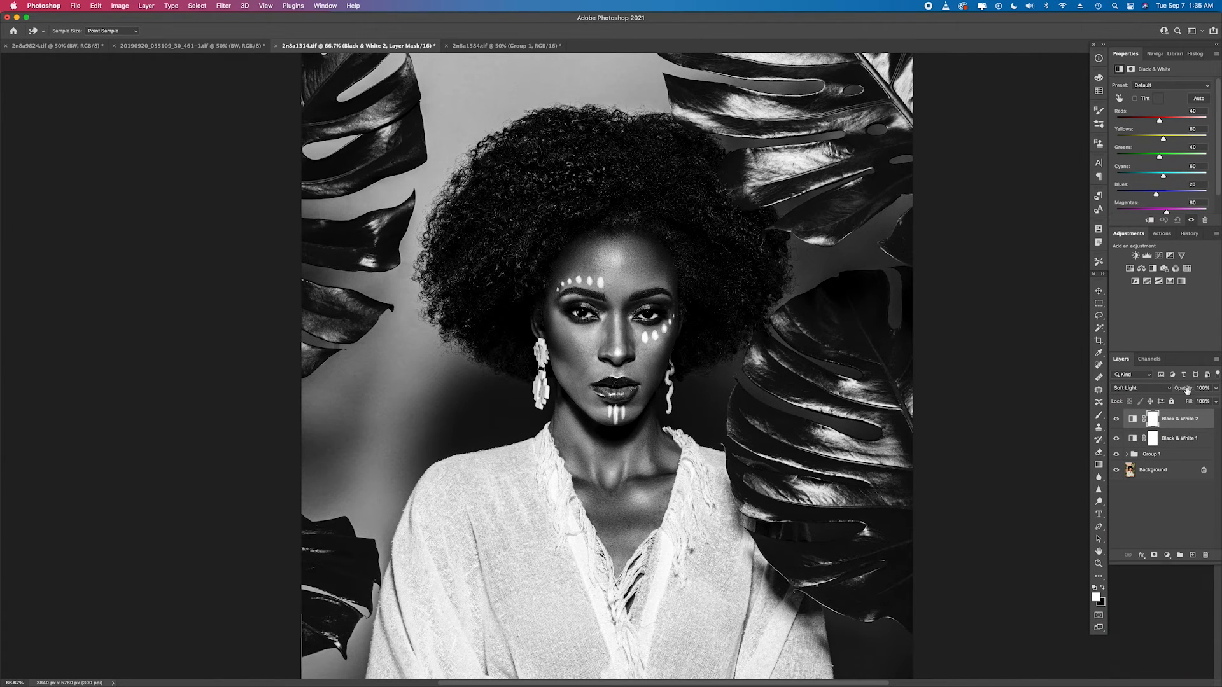
drag(1186, 390, 994, 388)
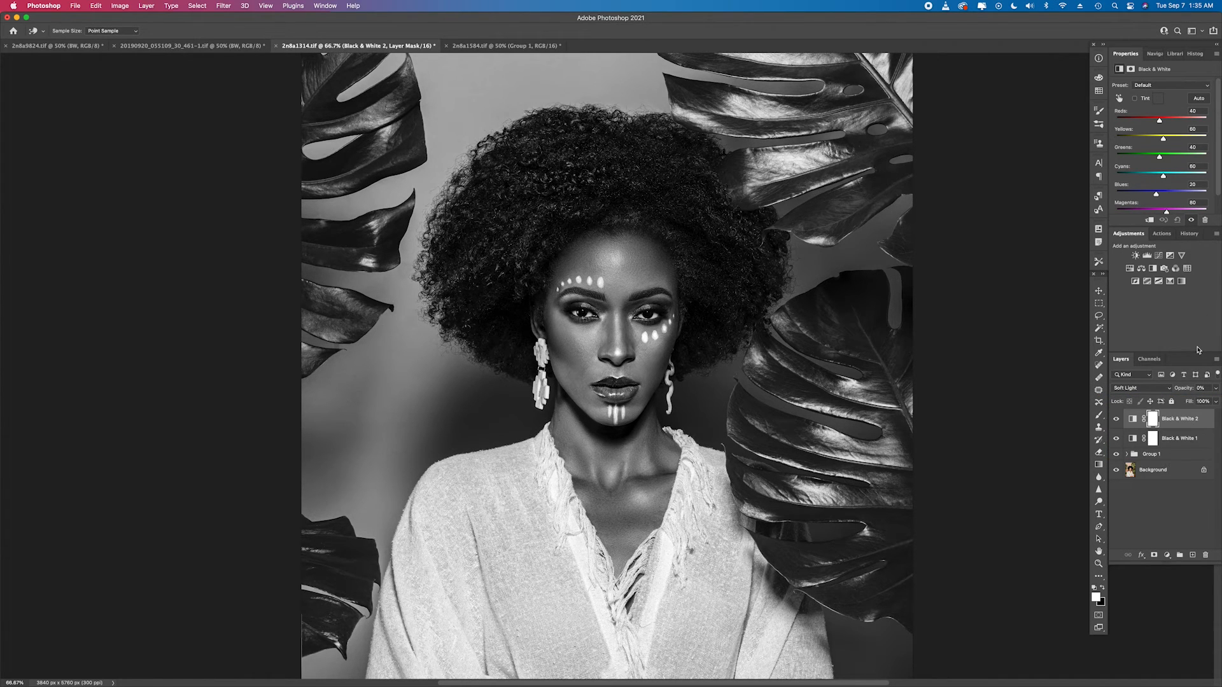
drag(1179, 390, 1188, 390)
drag(1191, 390, 1187, 391)
click(1117, 420)
click(1117, 420)
Step: Add a Curves adjustment layer and brighten the forehead highlight with on-image adjustment, moving input 172 to output 193
key(super+minus)
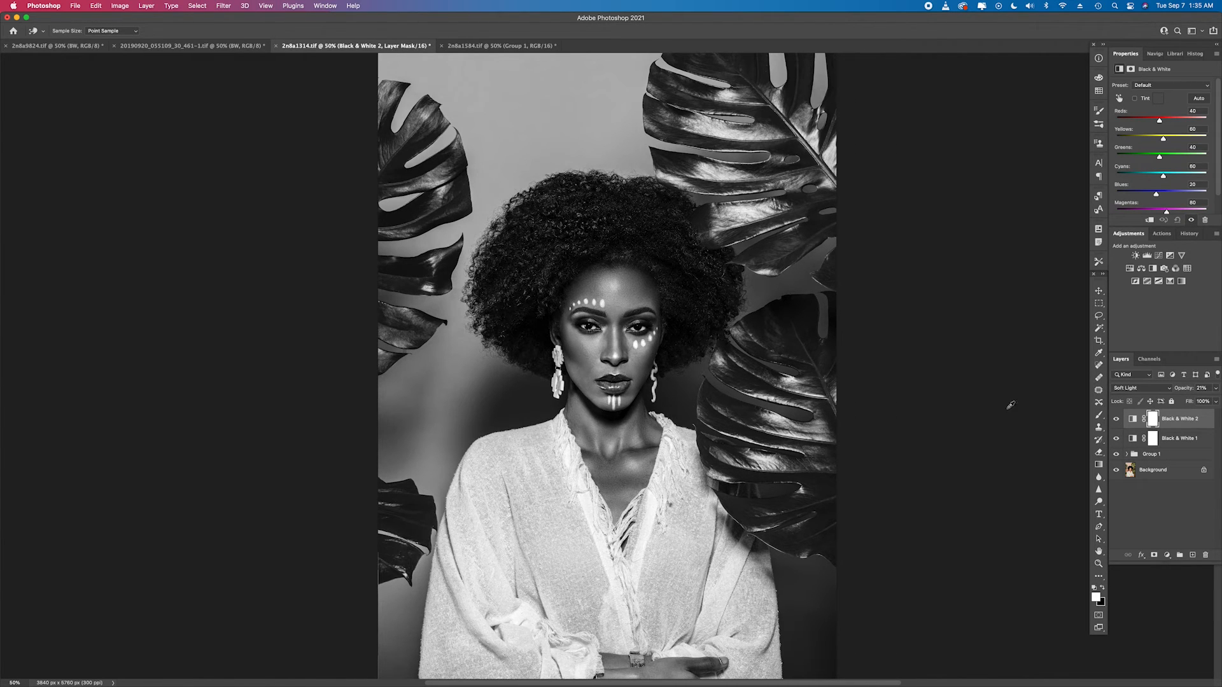
scroll(815, 398, down, 3)
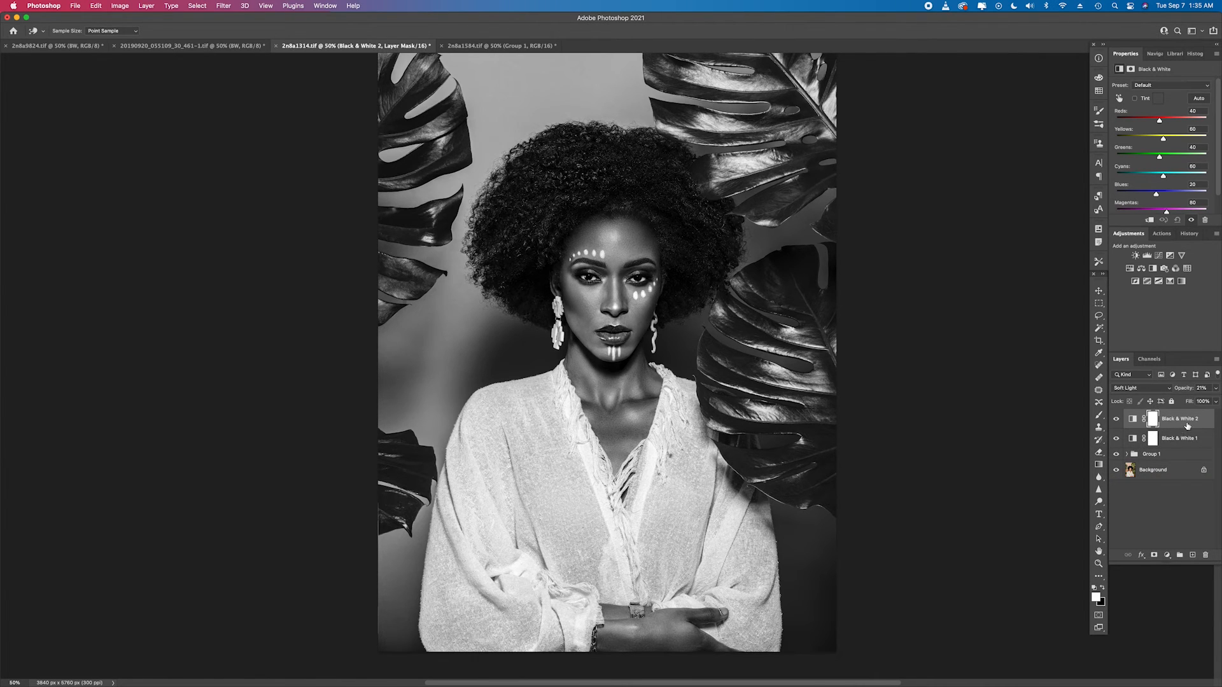
click(1159, 257)
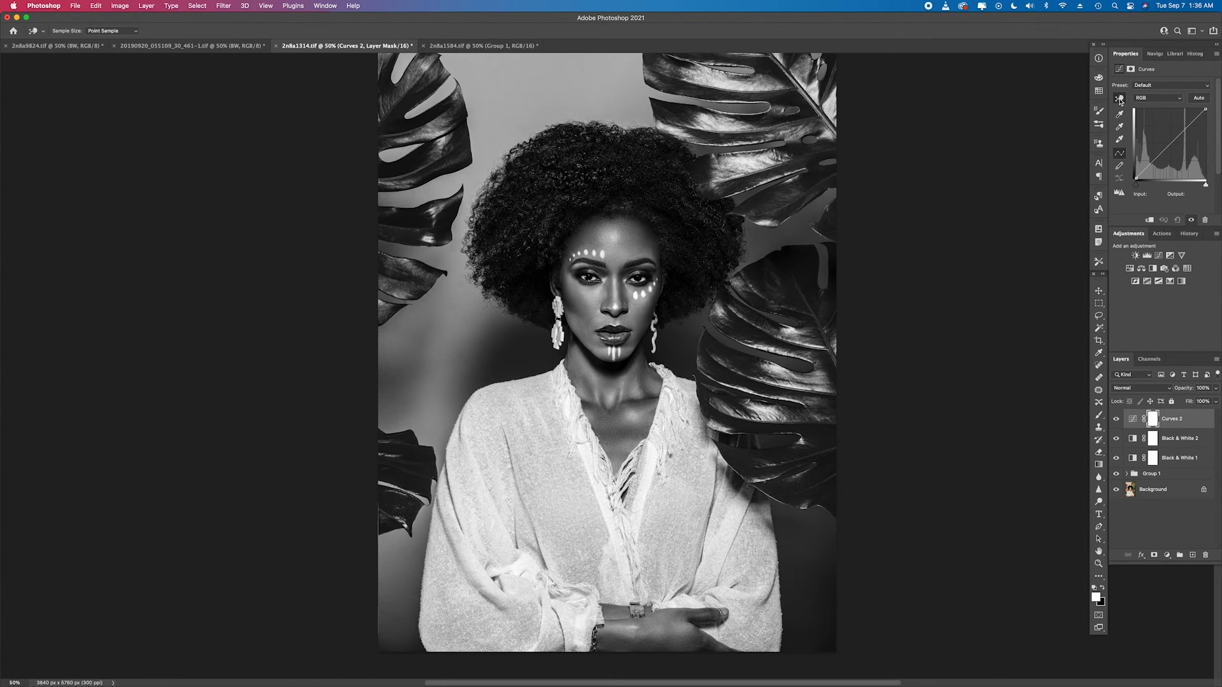
click(1119, 100)
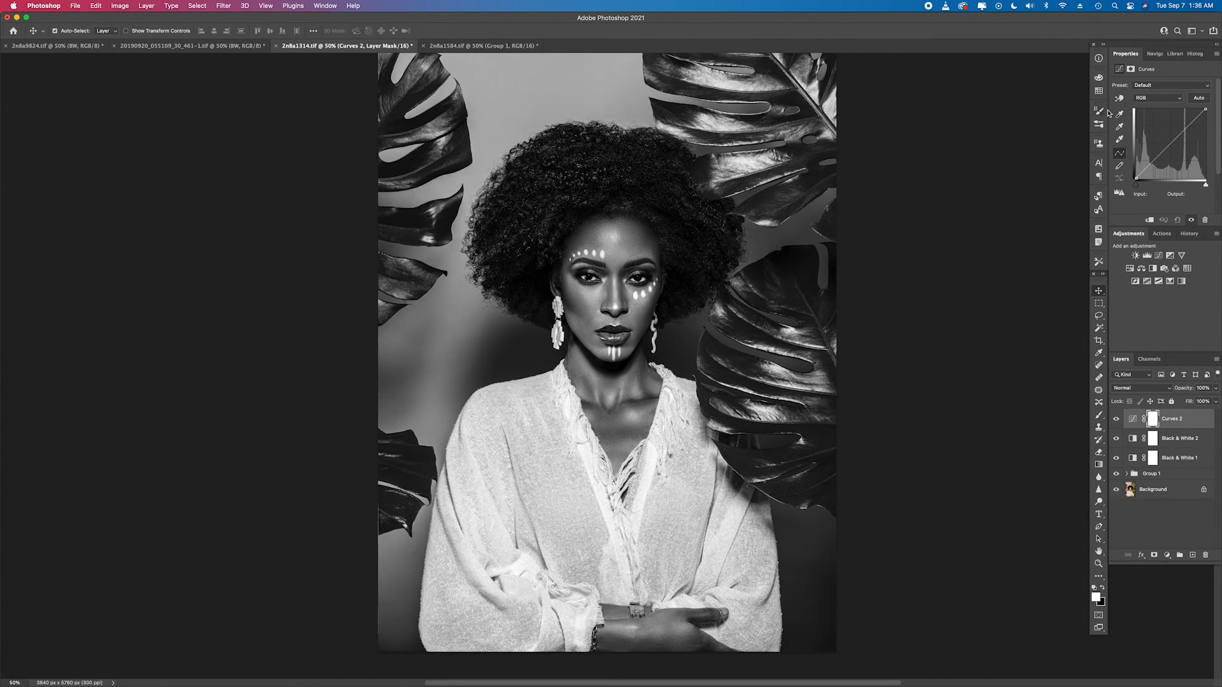
click(1119, 98)
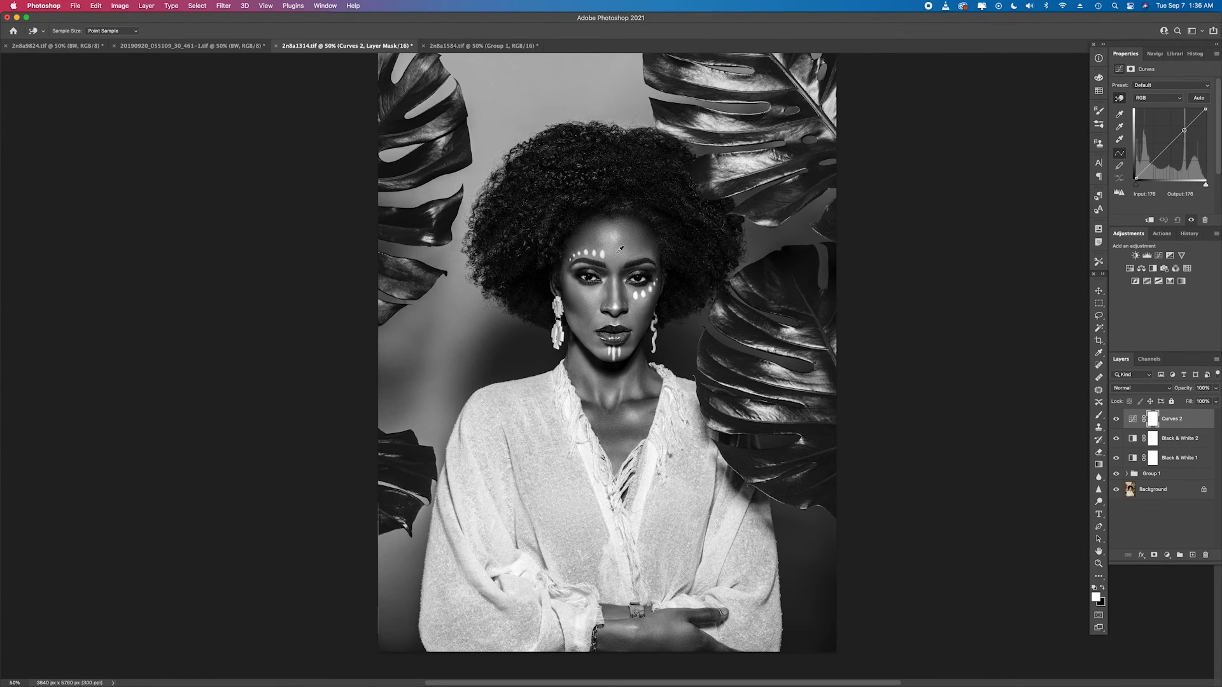
drag(620, 249, 619, 242)
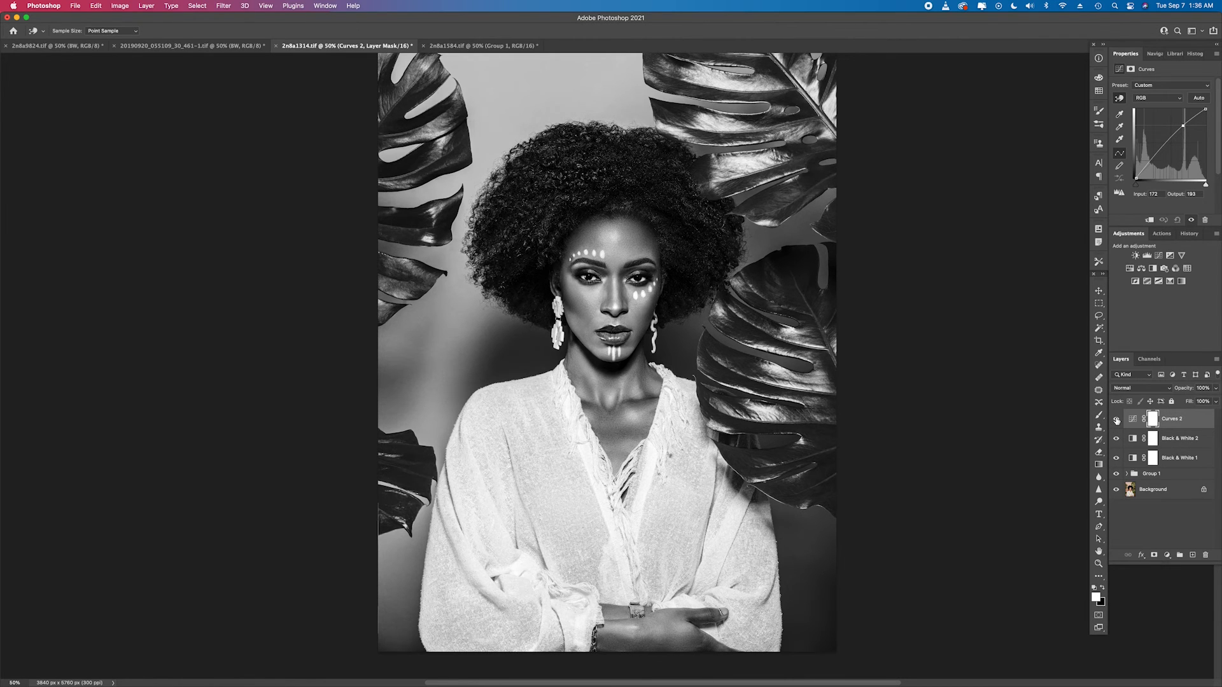
click(1117, 420)
click(1116, 420)
Step: Pull the cheek shadow's curve point to input 53, output 53, and reduce the Curves layer's opacity to 50%
drag(575, 305, 574, 310)
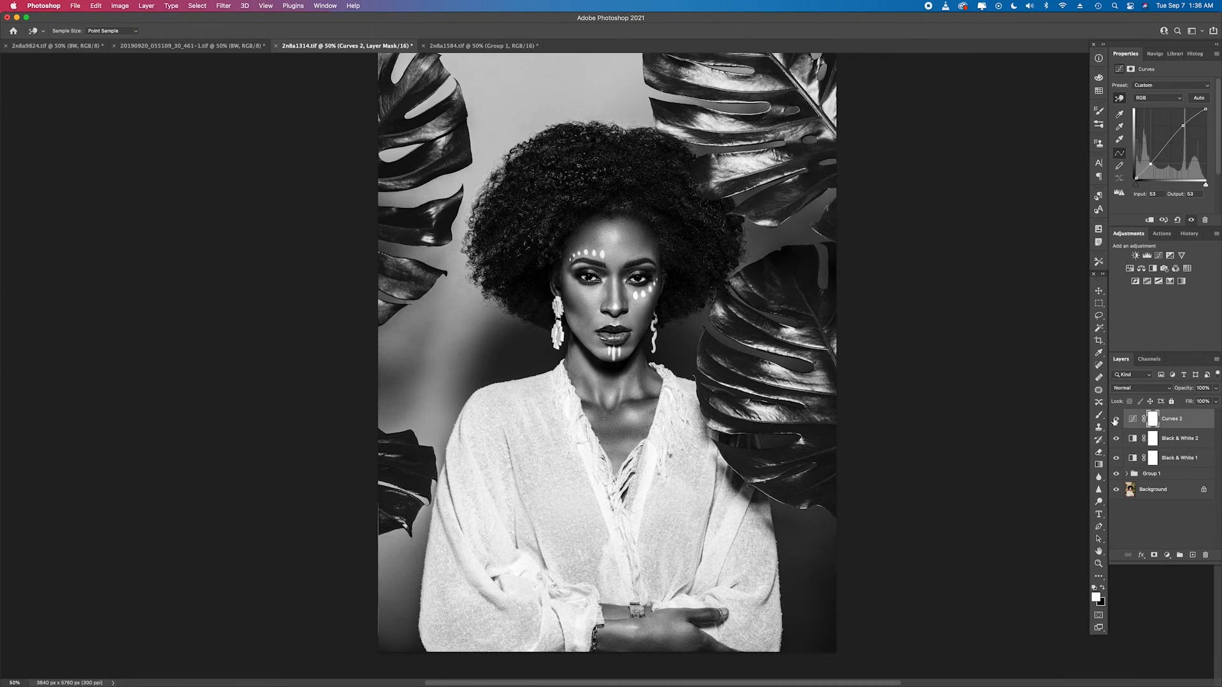
click(1116, 419)
click(1116, 420)
click(1182, 391)
mouse_move(1182, 390)
mouse_down()
mouse_move(1162, 395)
mouse_move(1182, 391)
mouse_up()
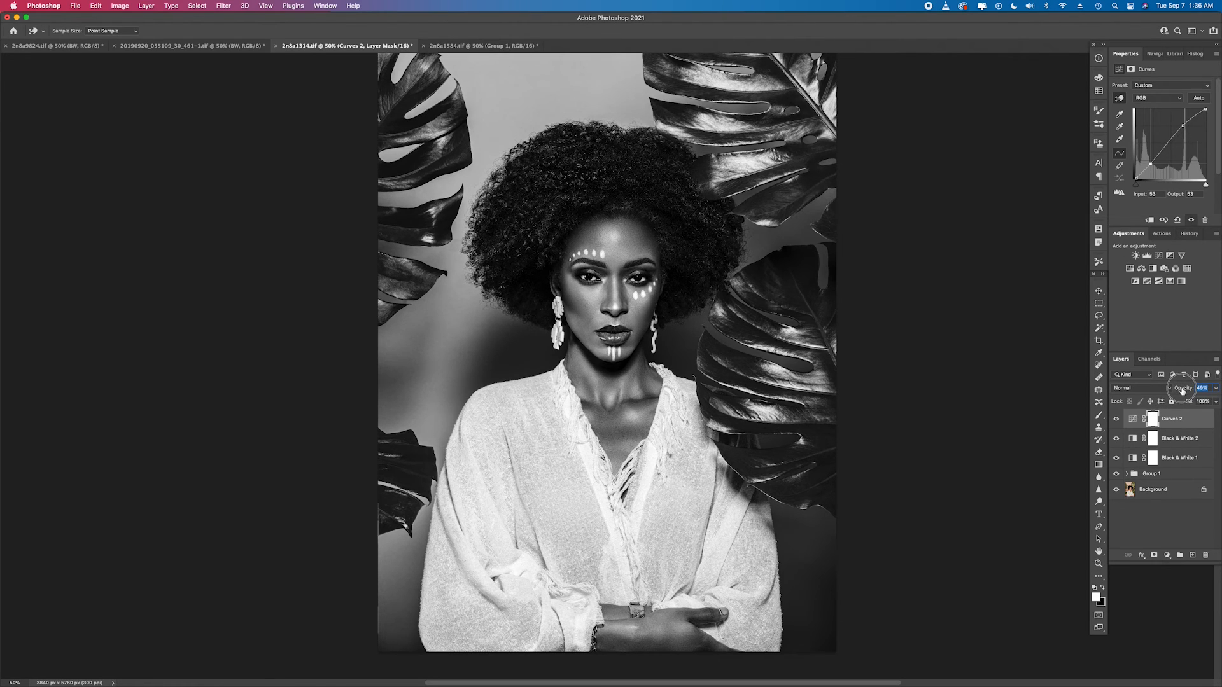
click(1116, 419)
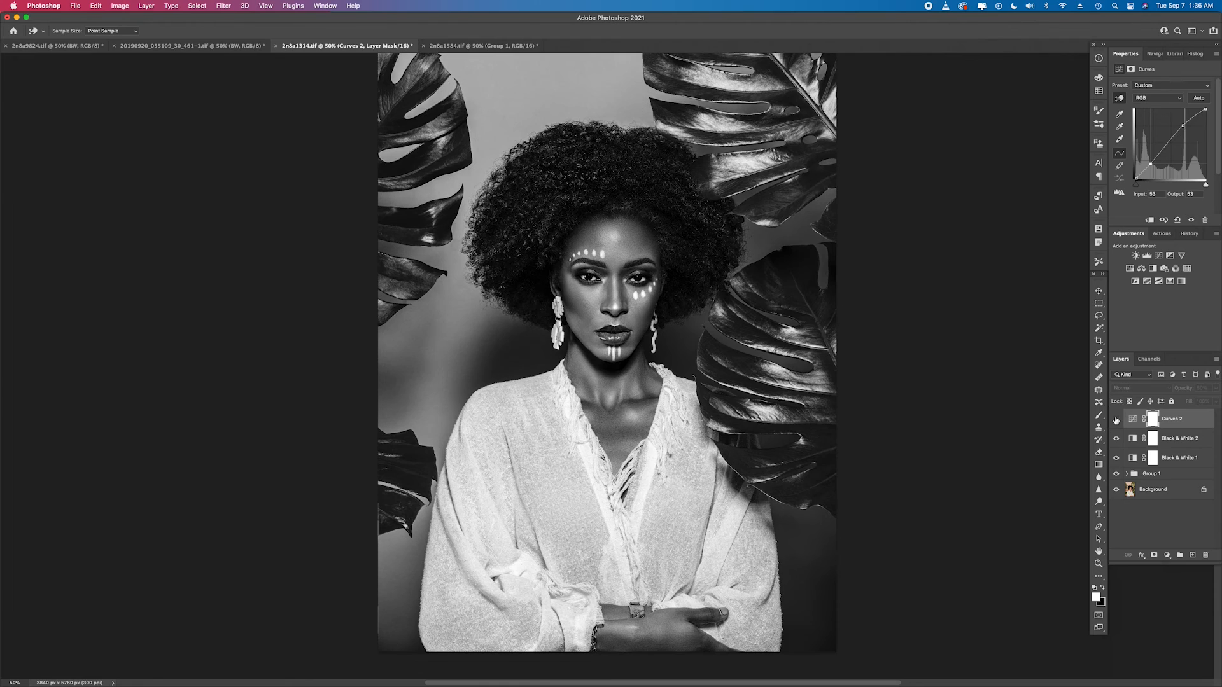
click(1116, 420)
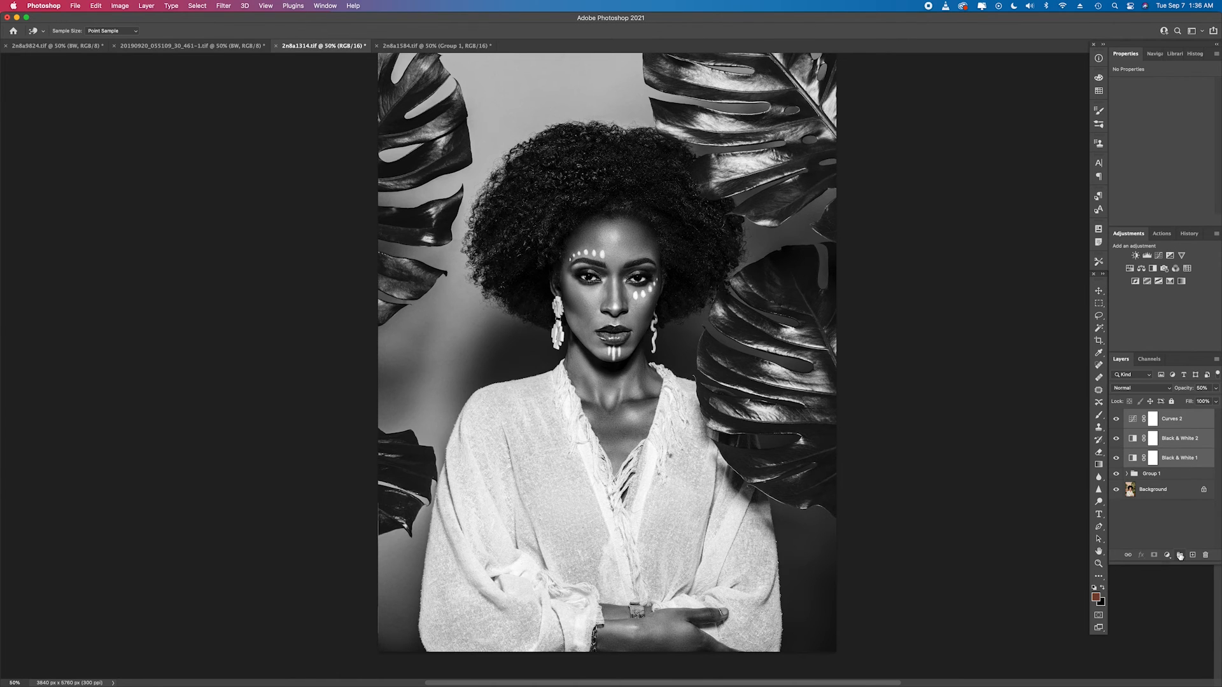
Step: Group the Curves layer with both Black & White layers and name the group Bw
click(1179, 555)
double_click(1150, 415)
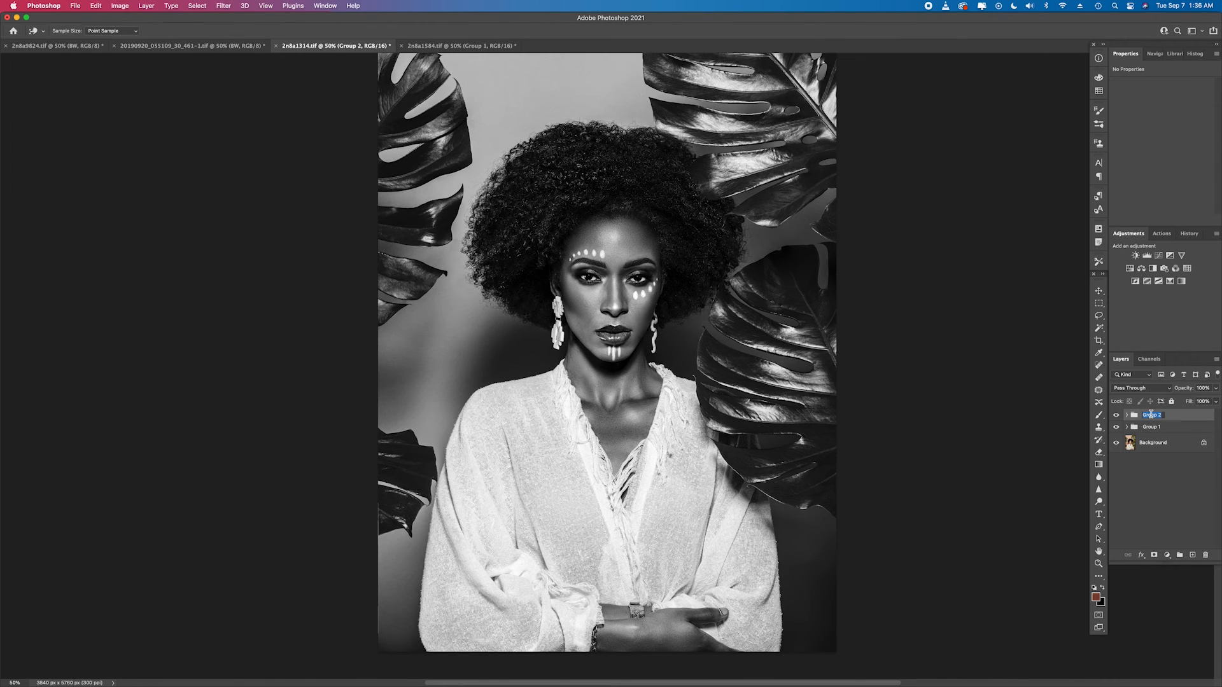
text(Bw)
key(Return)
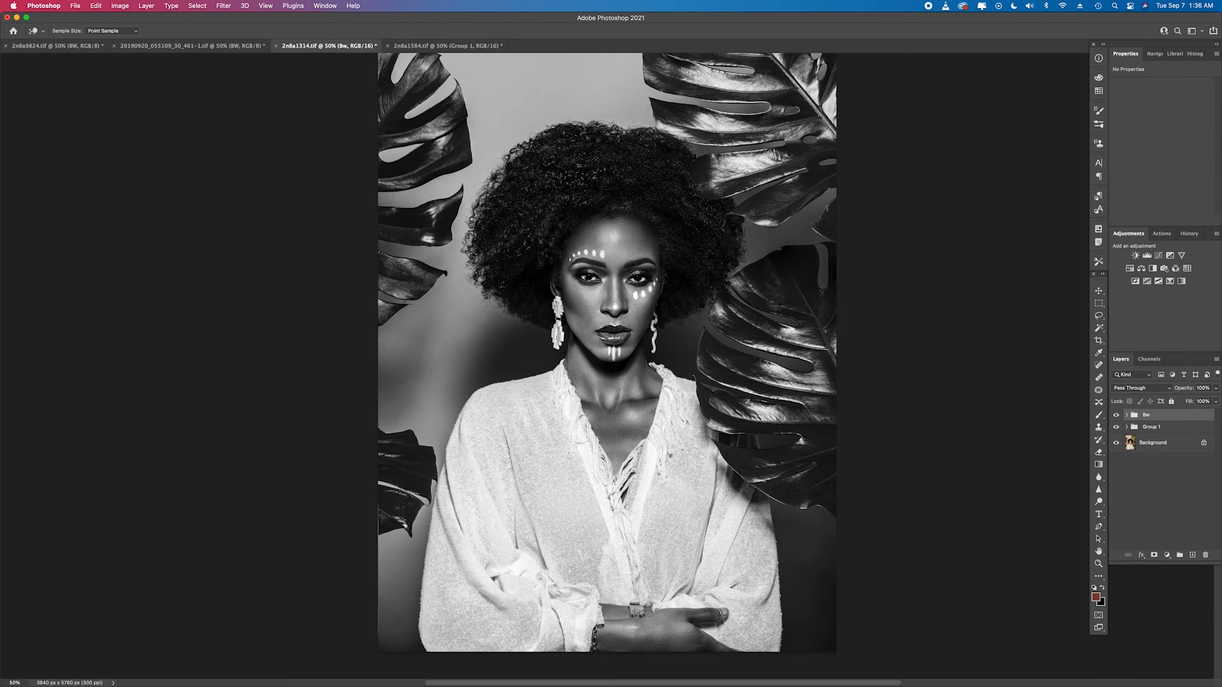
Step: Compare the colour original with the black and white conversion by switching the Bw group off and on
click(1115, 416)
click(1115, 415)
click(1115, 415)
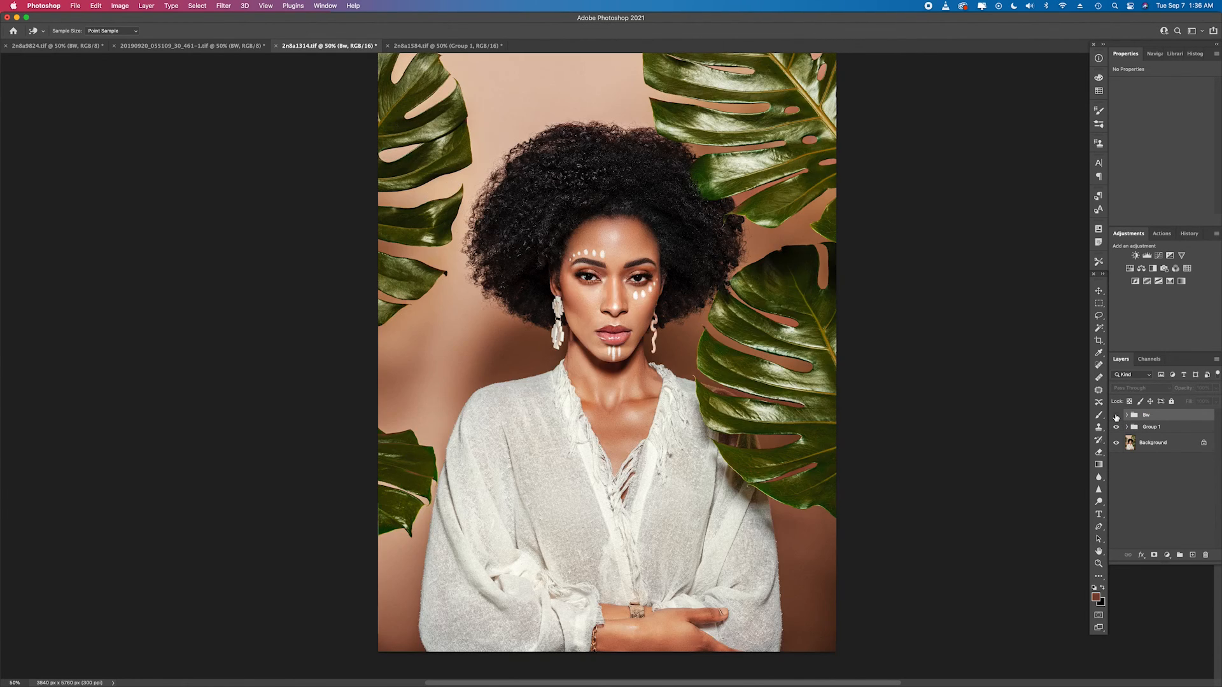
click(1116, 416)
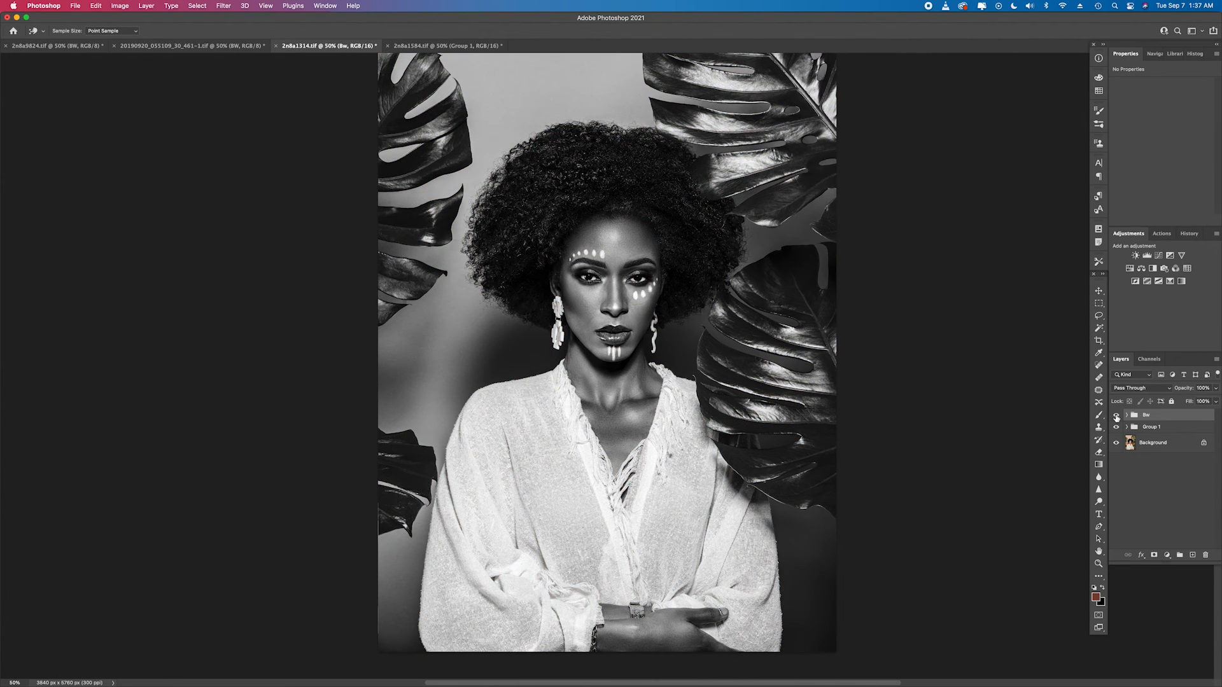